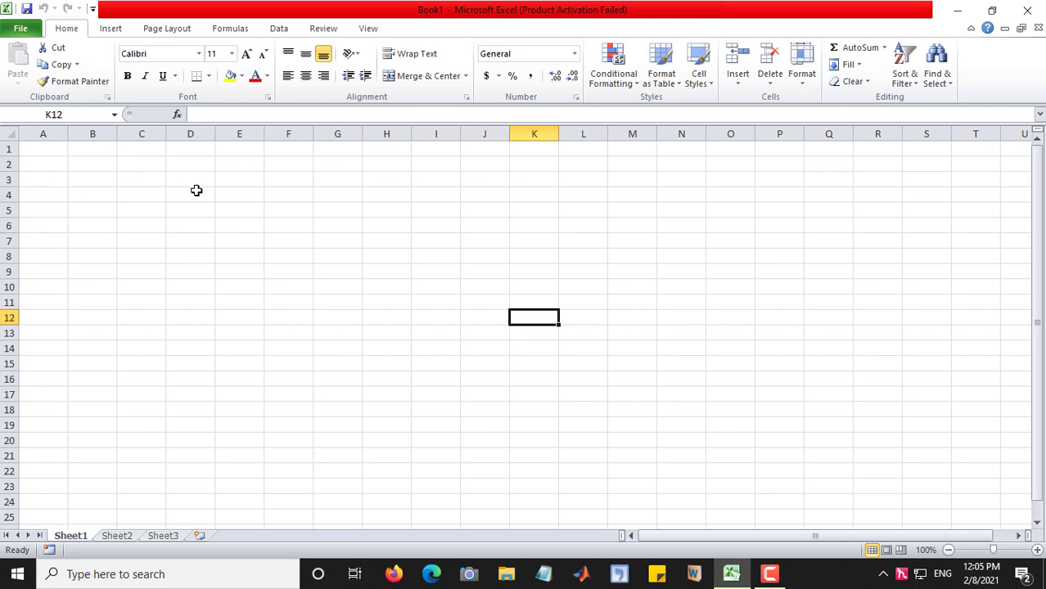
Enter the header No in B3 and the numbers 1, 2 and 3 in B4:B6.
left_click(196, 191)
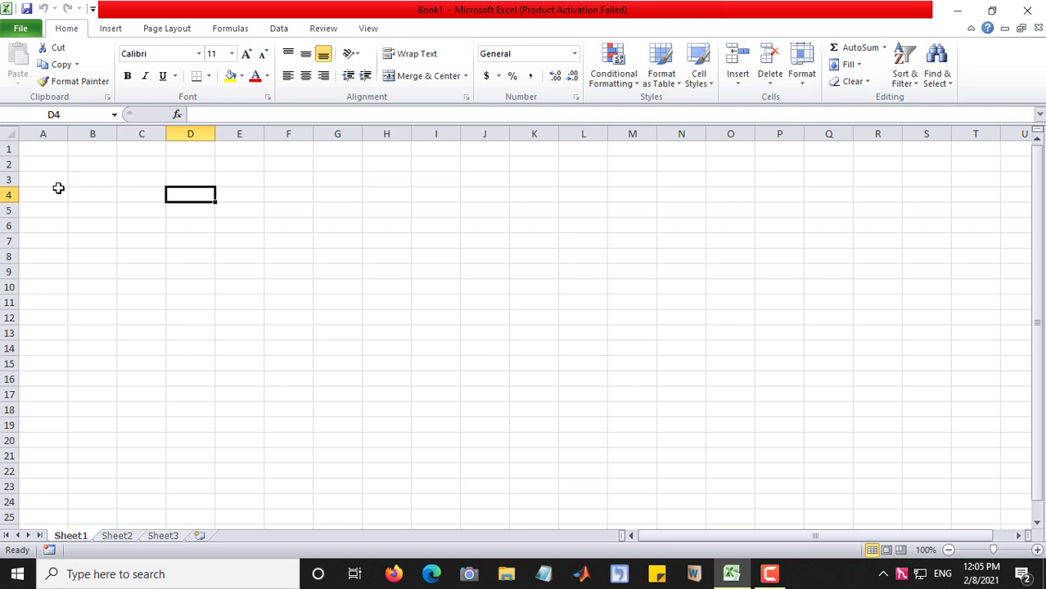
left_click(83, 180)
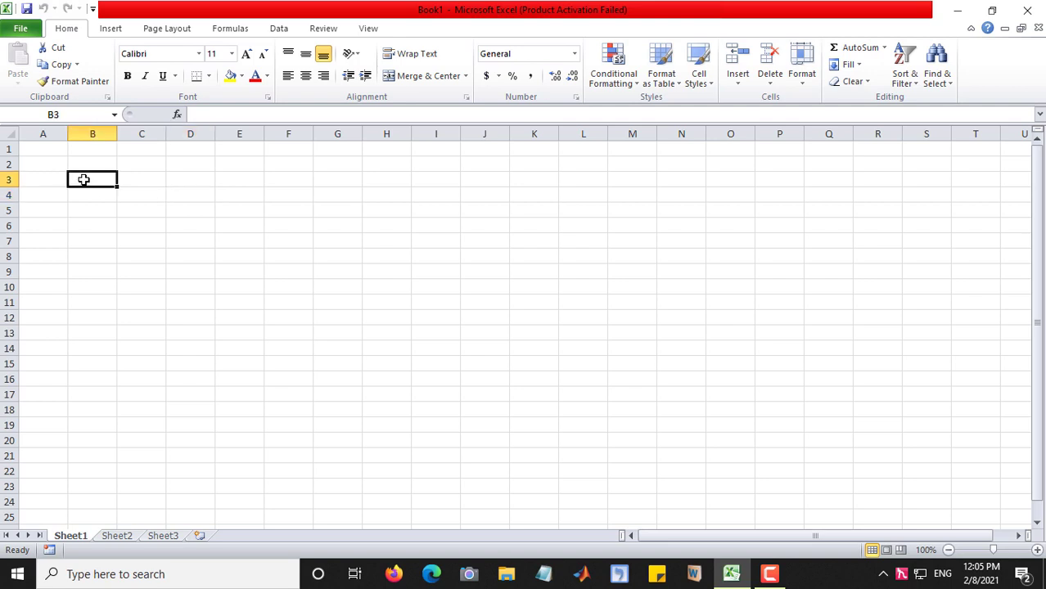
type("No")
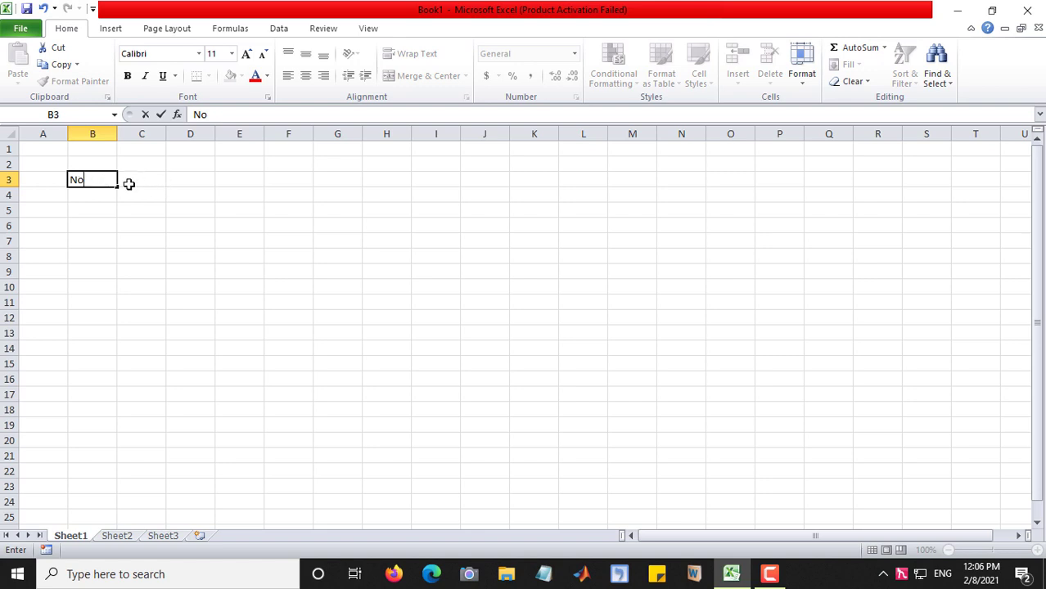
left_click(112, 194)
type("1")
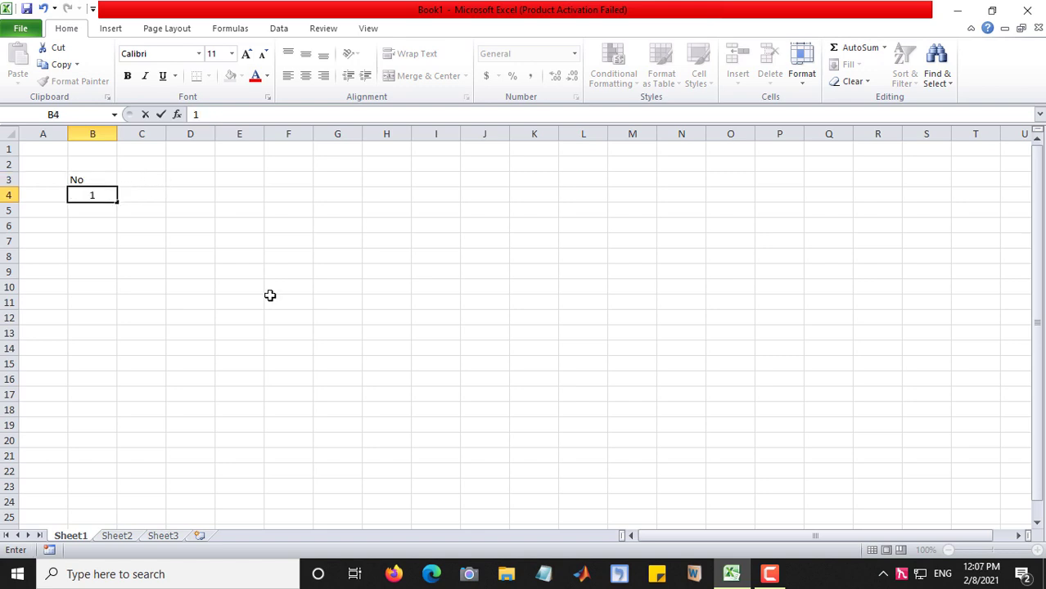
left_click(100, 211)
type("2")
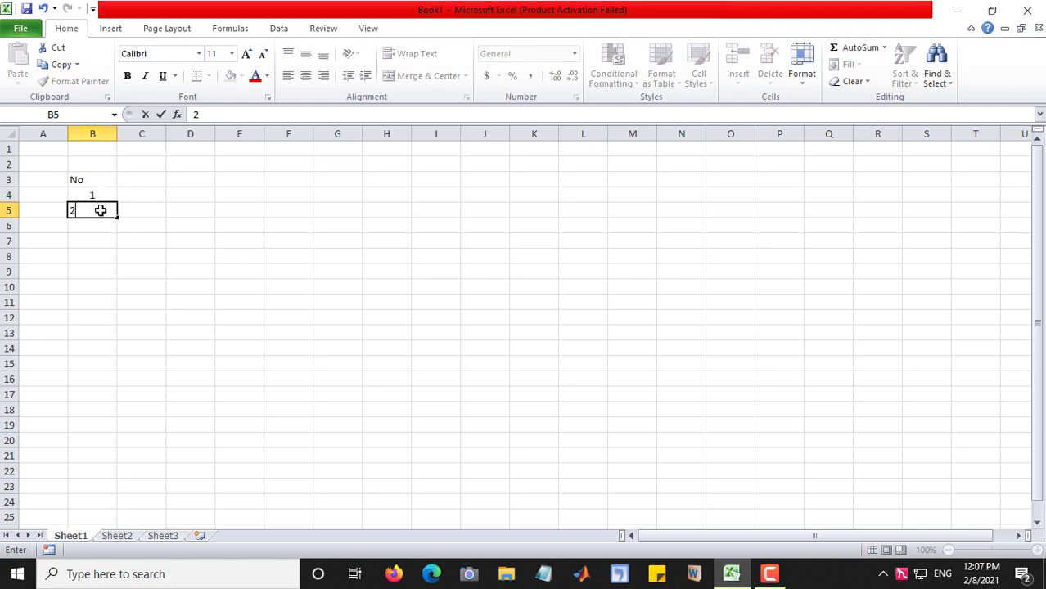
left_click(96, 225)
type("3")
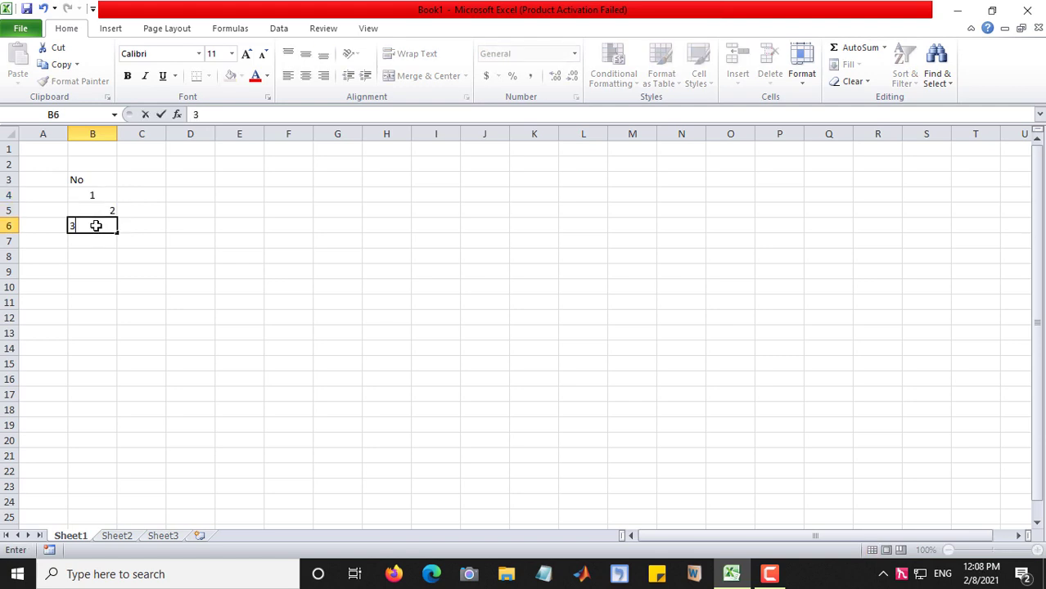
Extend the number series from B4:B6 down to 10 in B13 and centre all the numbers horizontally.
left_click(104, 195)
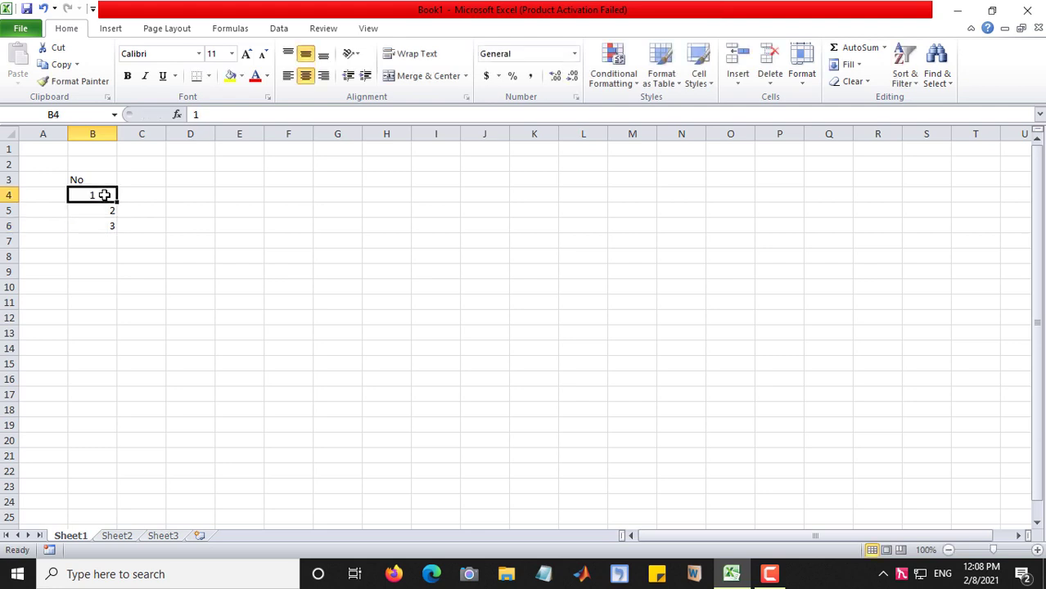
left_click_drag(104, 195, 104, 222)
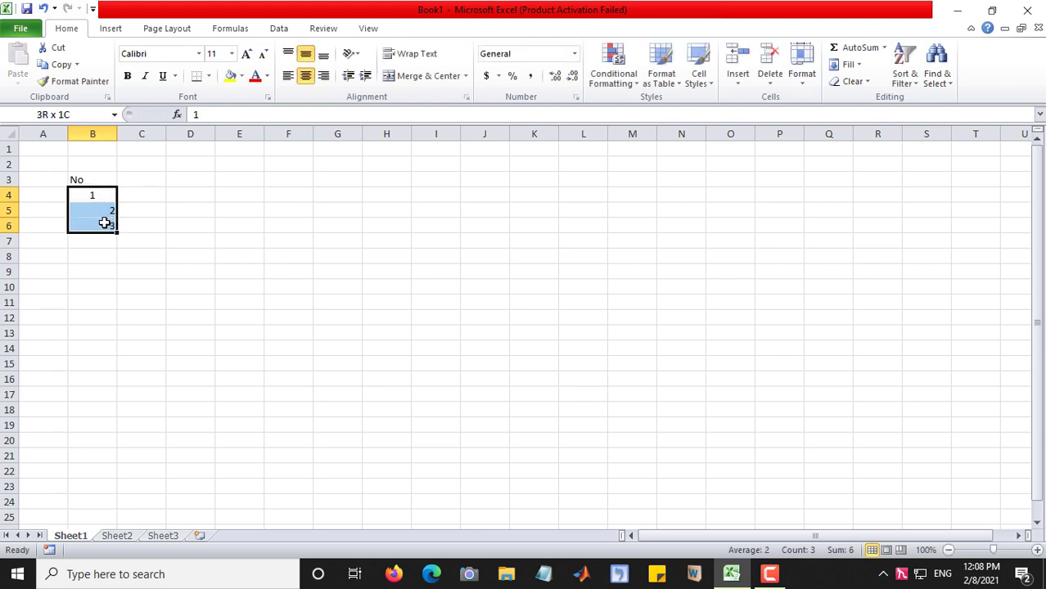
left_click(105, 223)
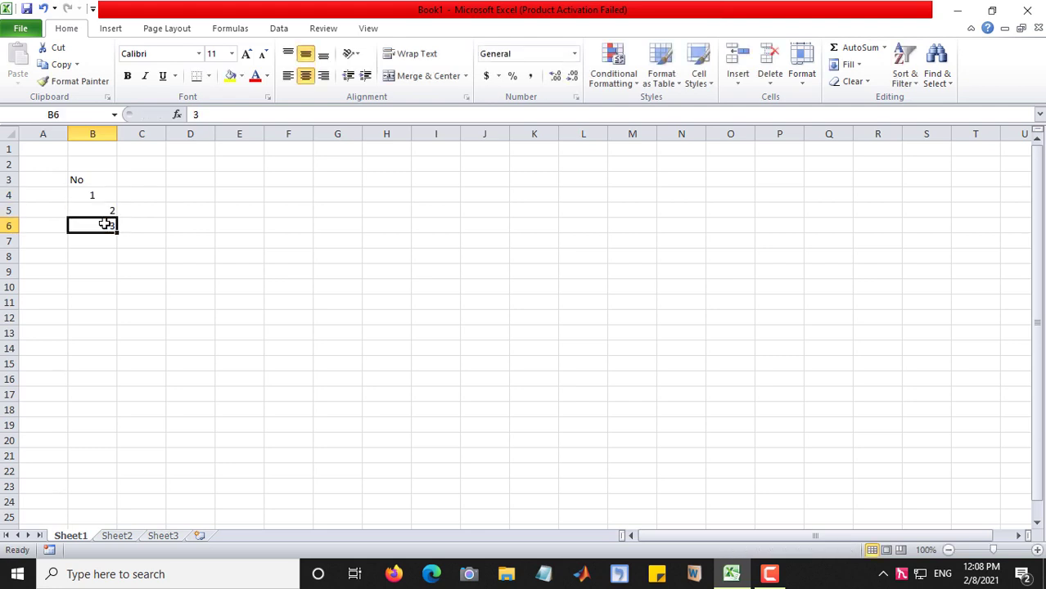
left_click(94, 198)
left_click_drag(94, 197, 93, 222)
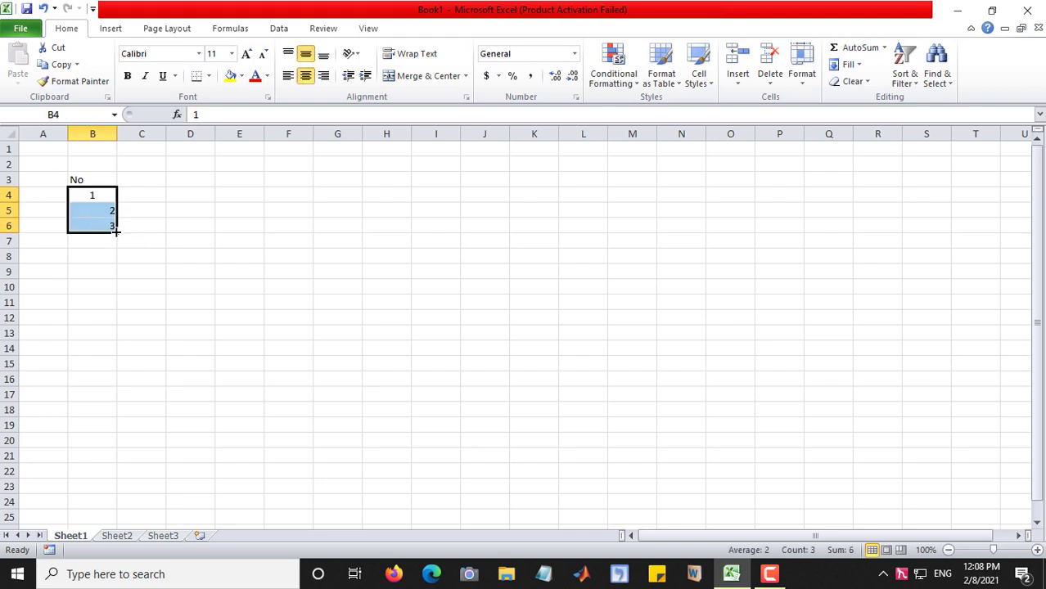
left_click_drag(116, 232, 113, 288)
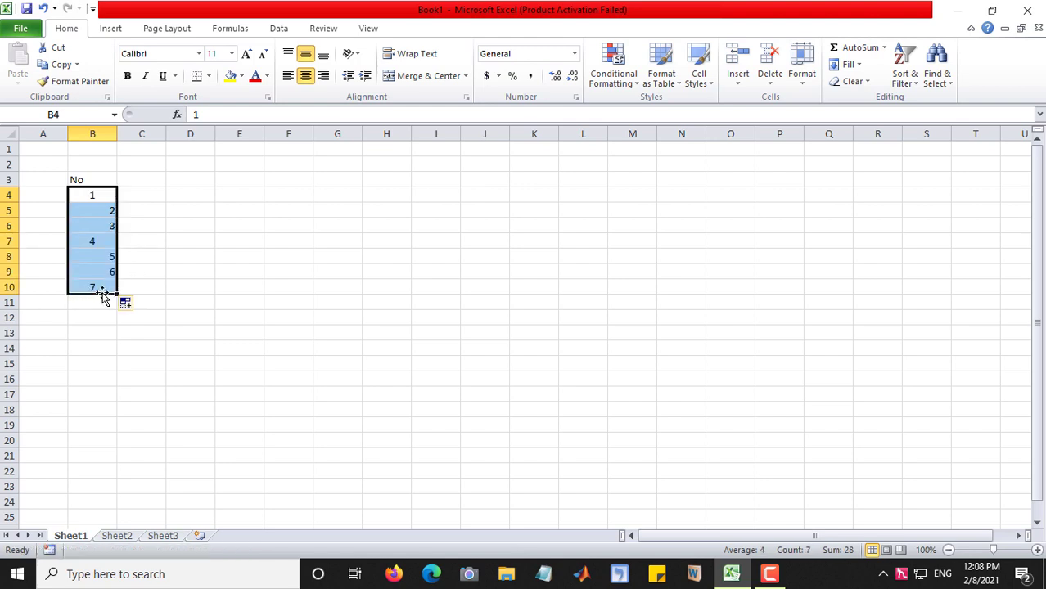
left_click_drag(117, 293, 112, 340)
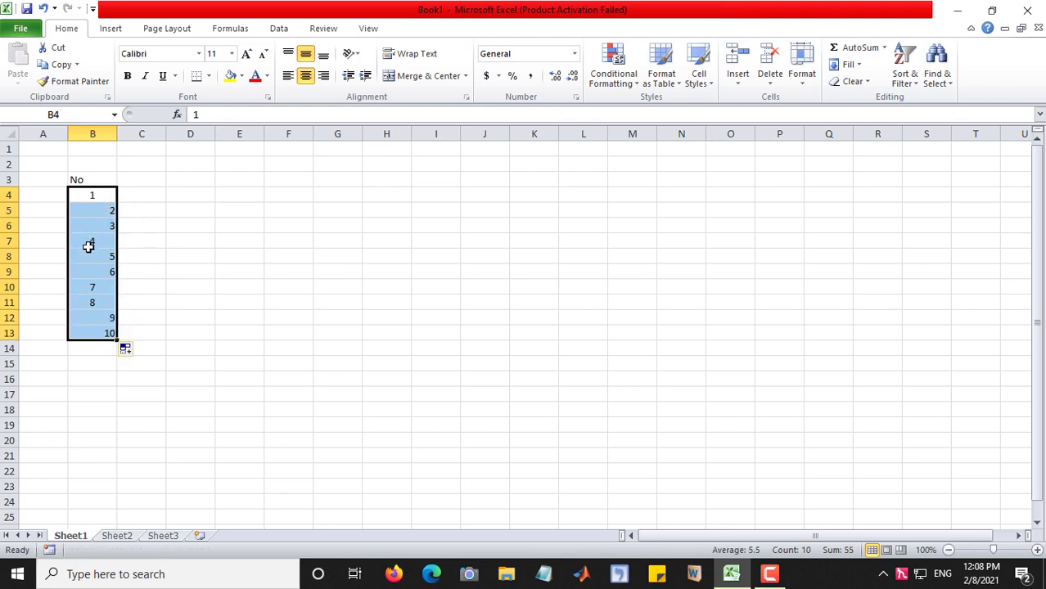
left_click(305, 77)
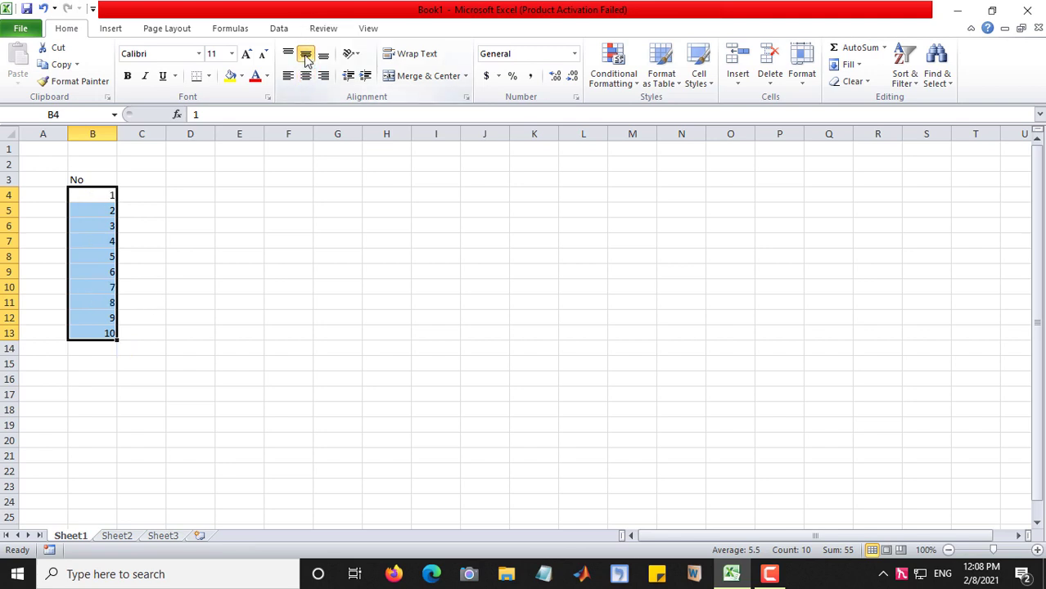
left_click(306, 77)
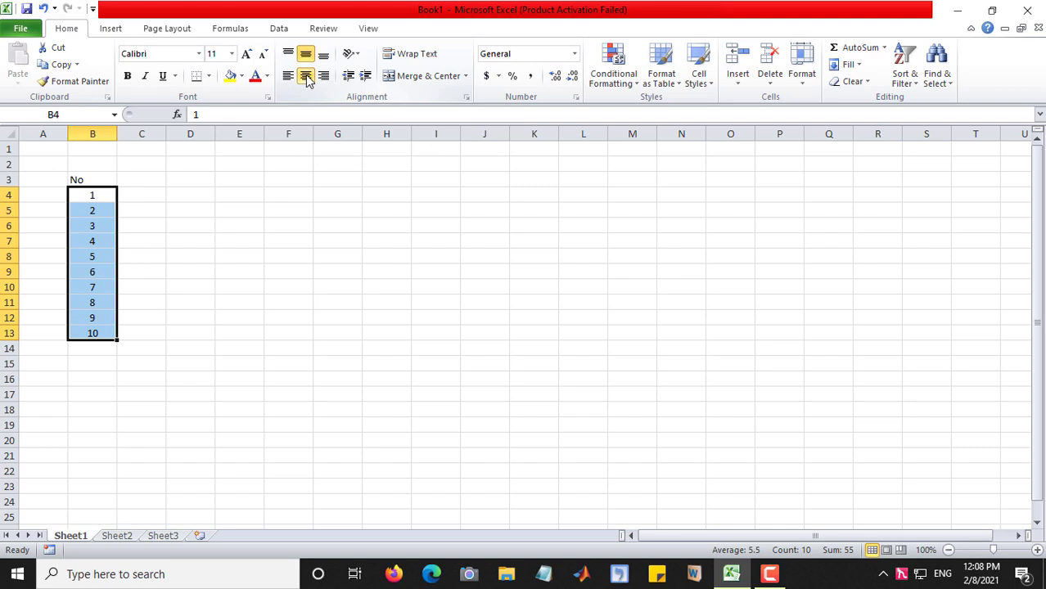
Enter the header Name in C3 and the entries gg, ffh and ddd in C4:C6.
left_click(140, 179)
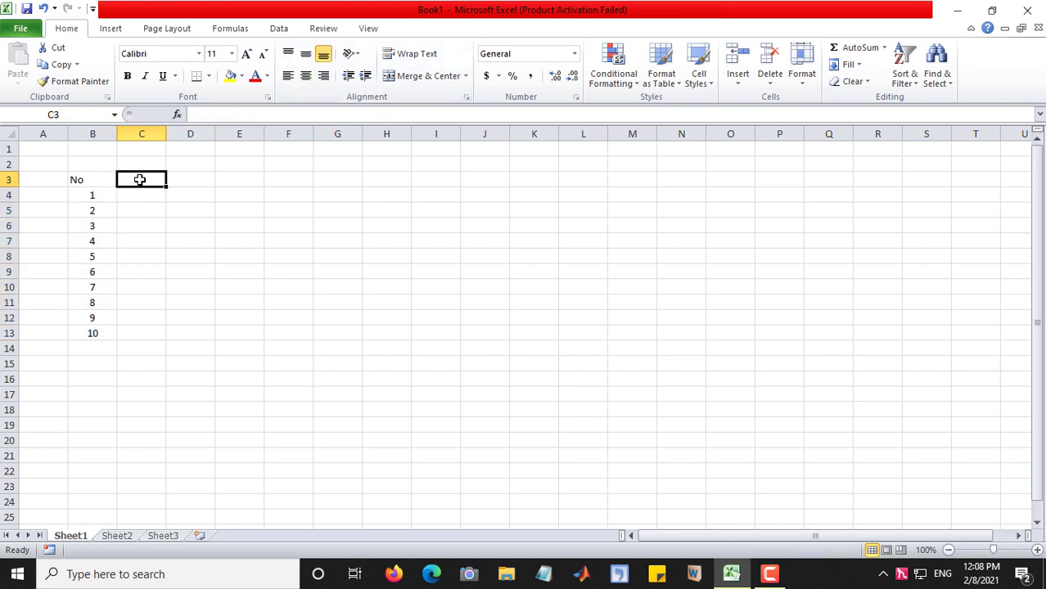
type("Name")
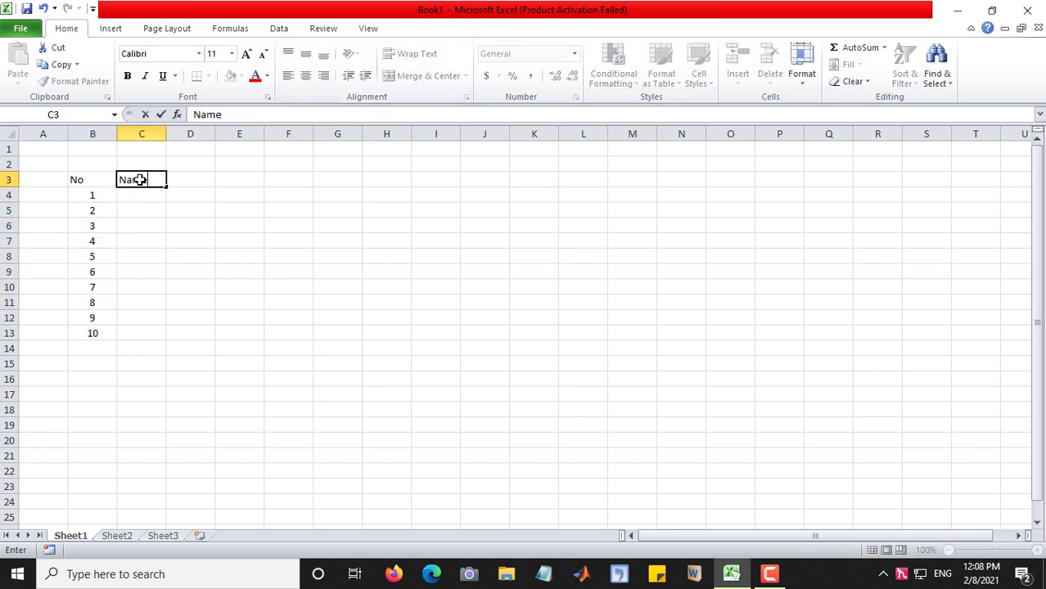
left_click(132, 193)
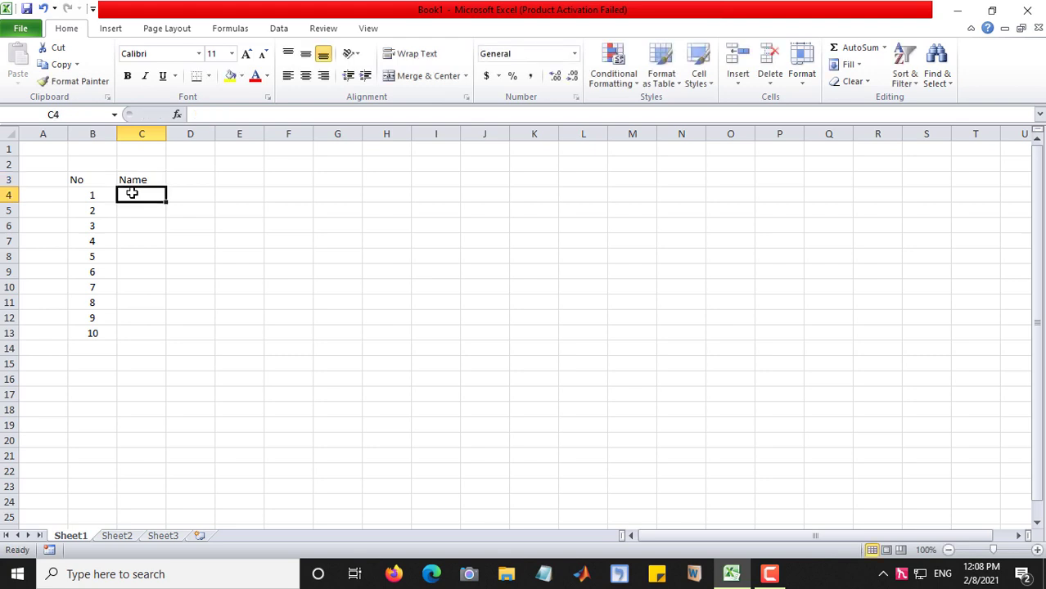
type("gg")
key("Return")
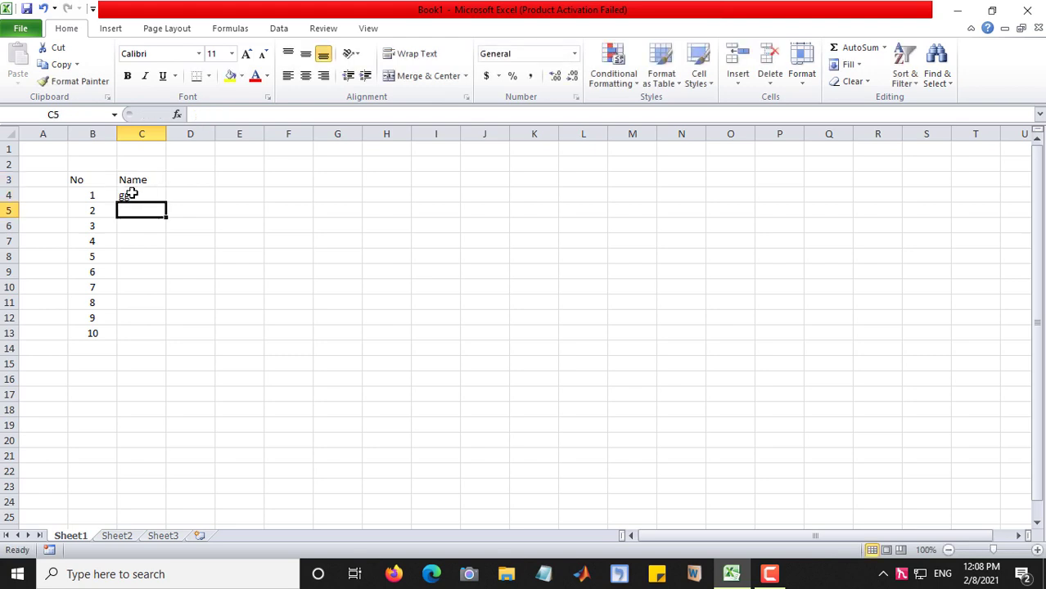
type("ffh")
key("Return")
type("ddd")
key("Return")
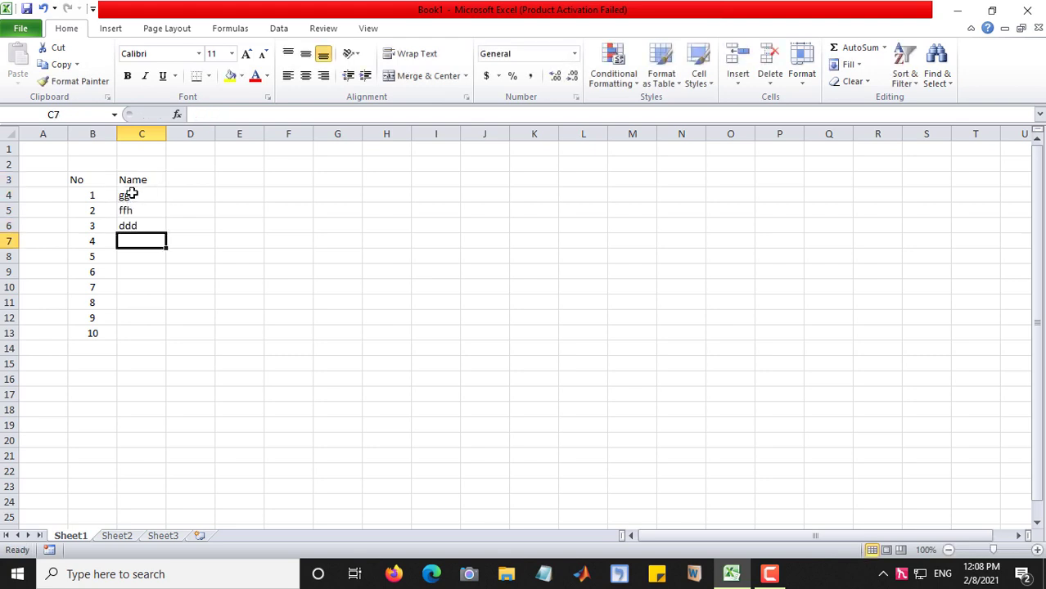
Continue the Name column with ss in C7, ffh in C8, ddd in C9 and ffh in C10.
type("ss")
key("Return")
key("Return")
type("ddd")
key("Up")
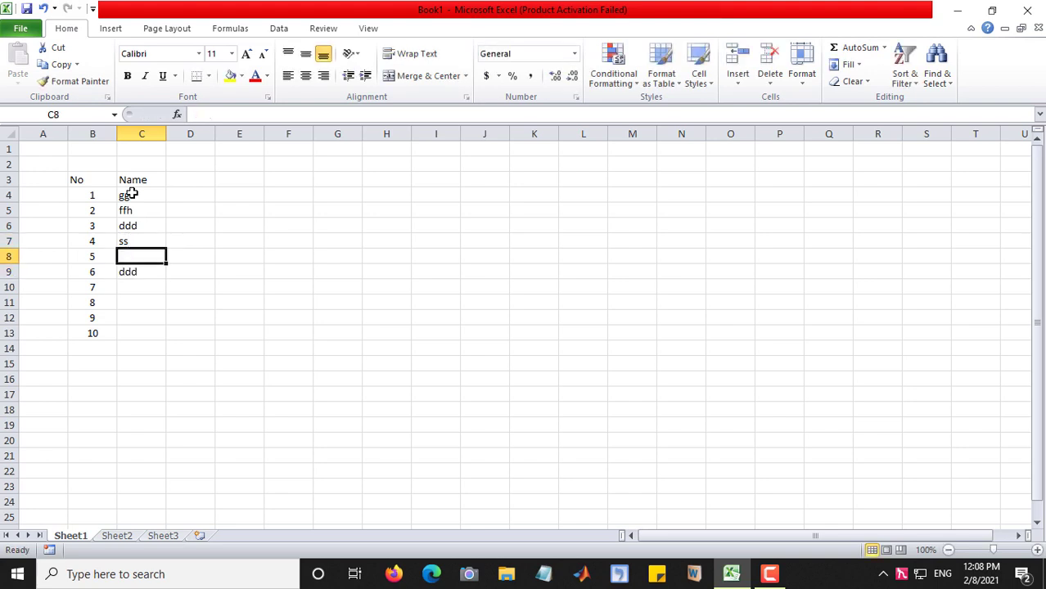
type("f")
key("Return")
key("Return")
type("f")
key("Return")
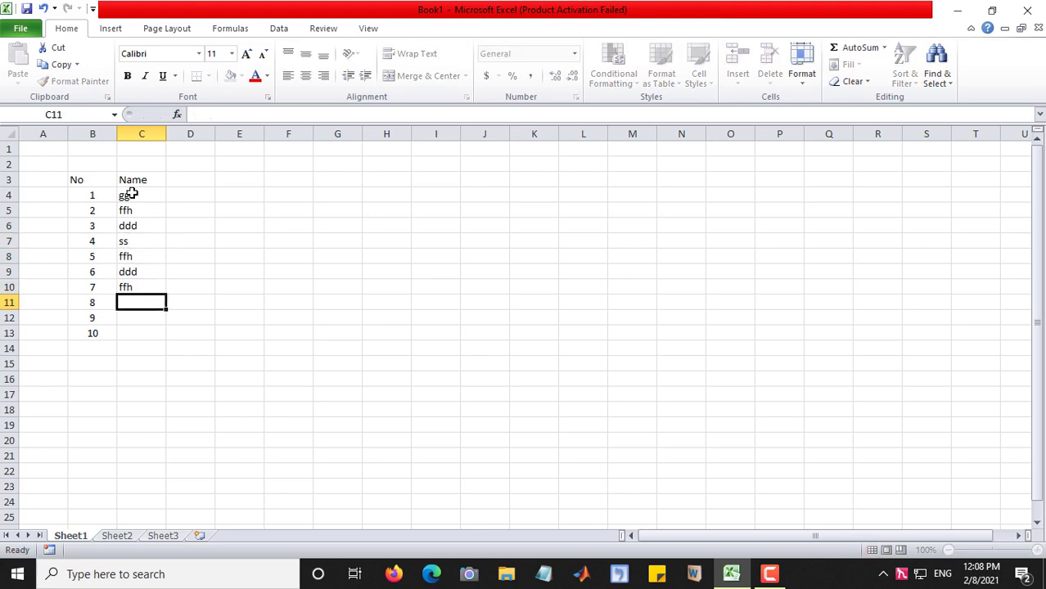
Complete the Name column with dfe in C11, ss in C12 and ws in C13.
type("gg")
key("Return")
type("ss")
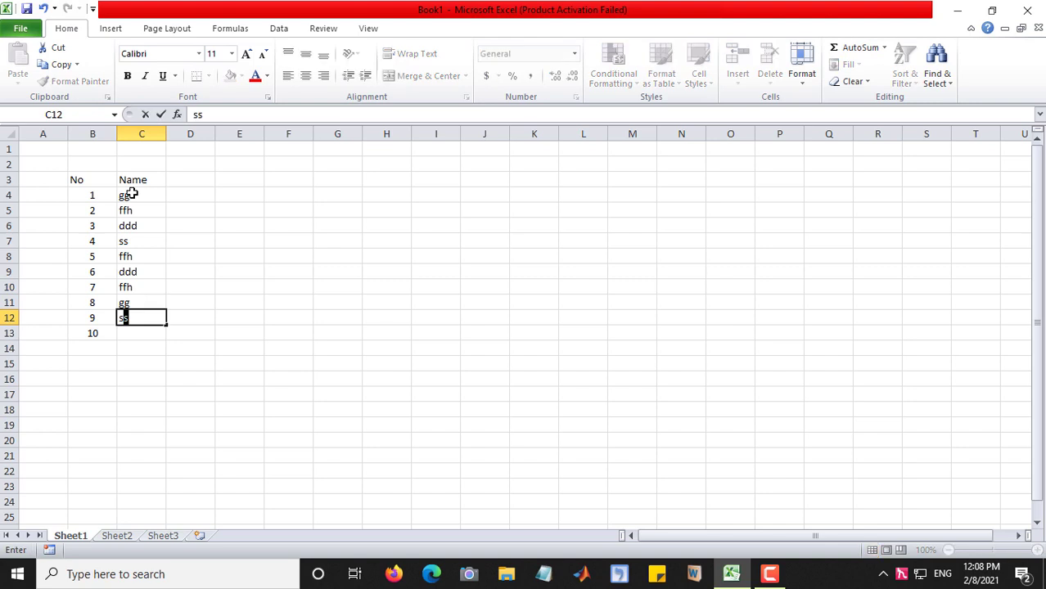
key("Return")
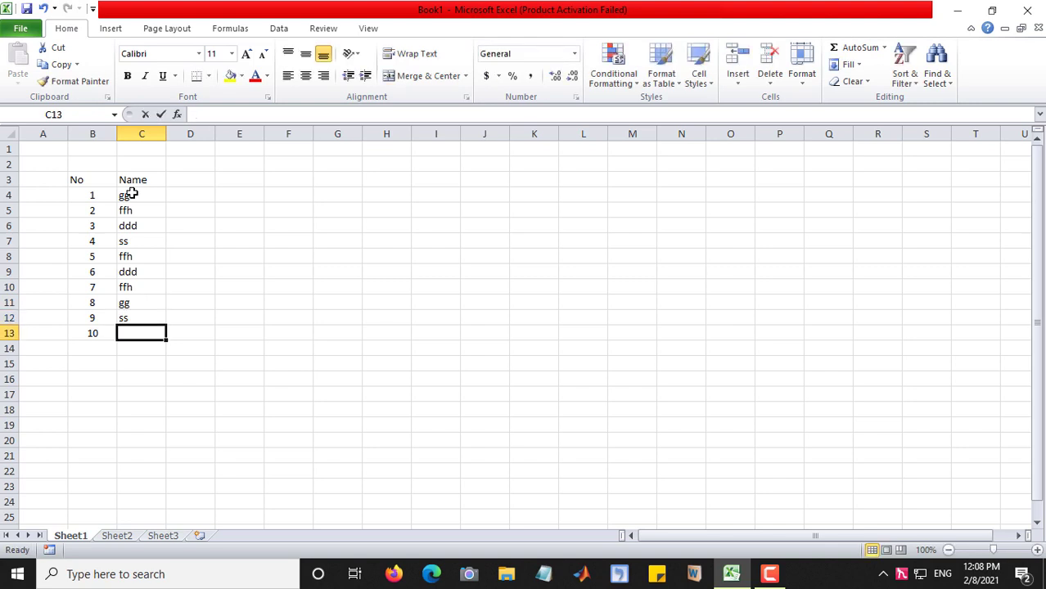
type("ws")
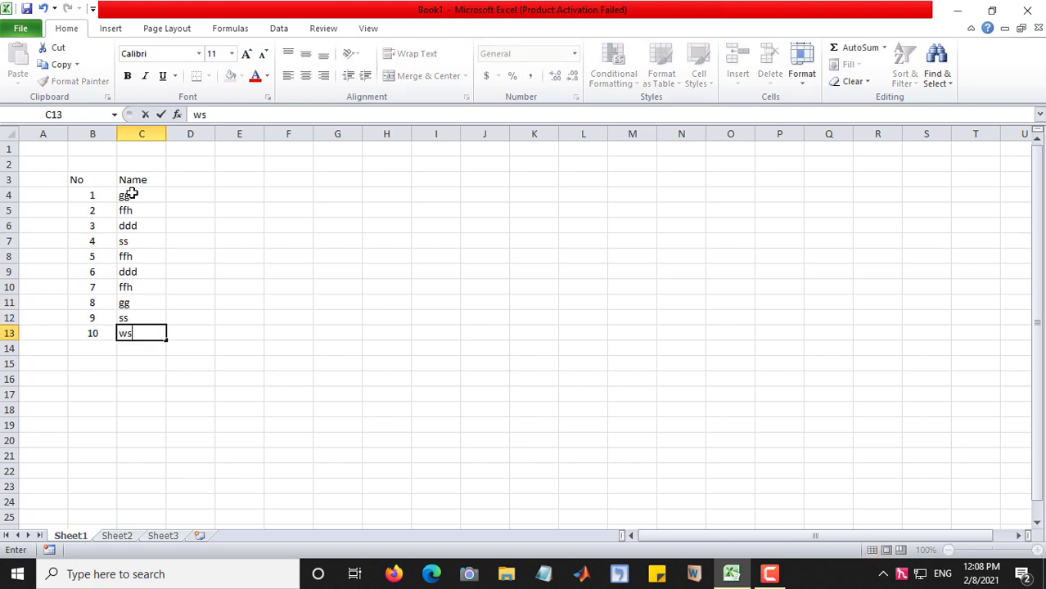
left_click(140, 300)
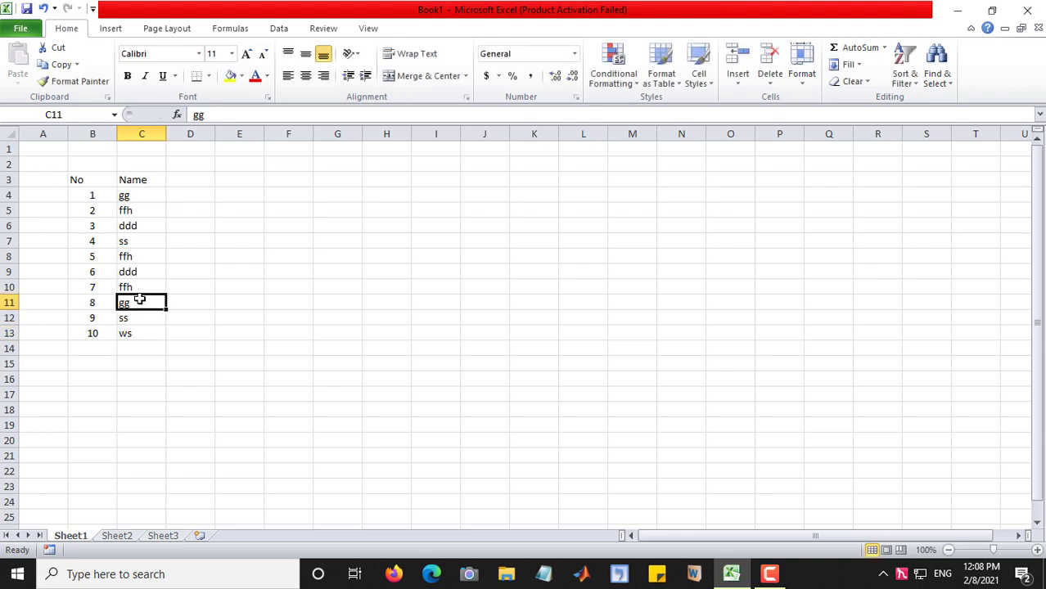
type("dfe")
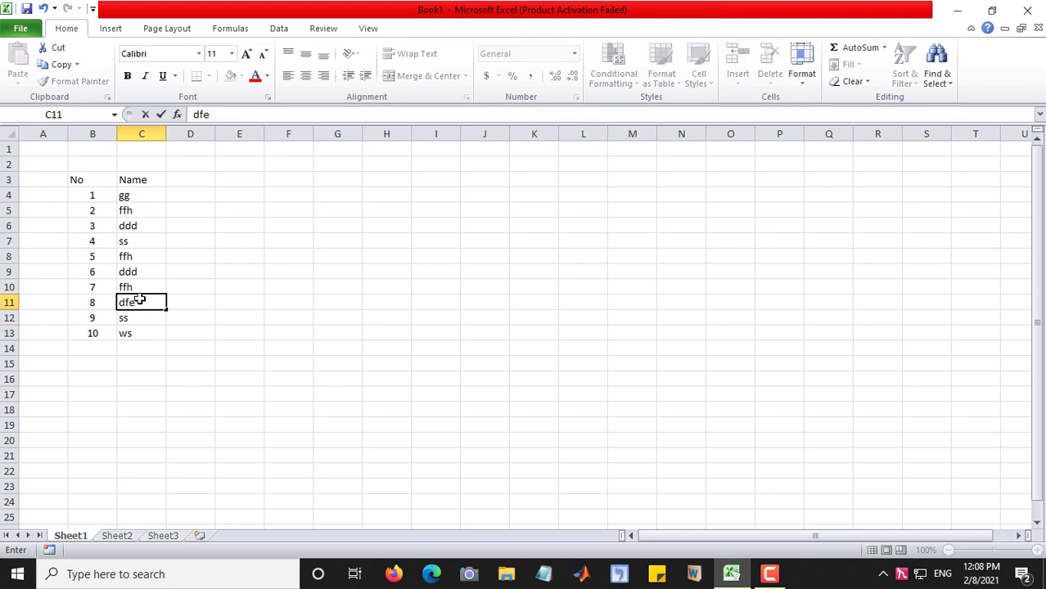
Add the column headers 40 mid in D3 and 60 final in E3.
left_click(191, 180)
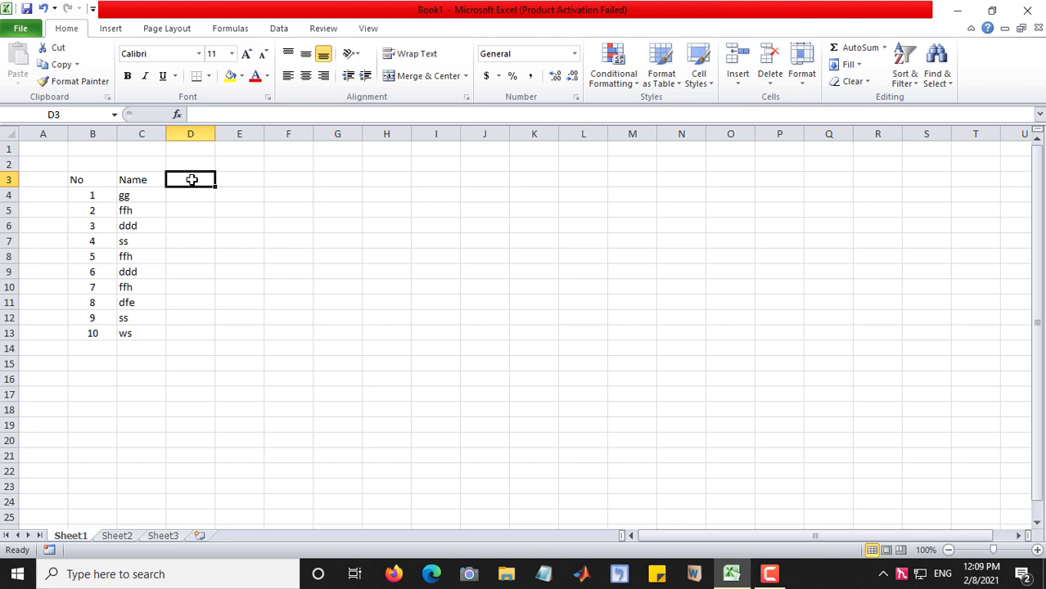
type("50")
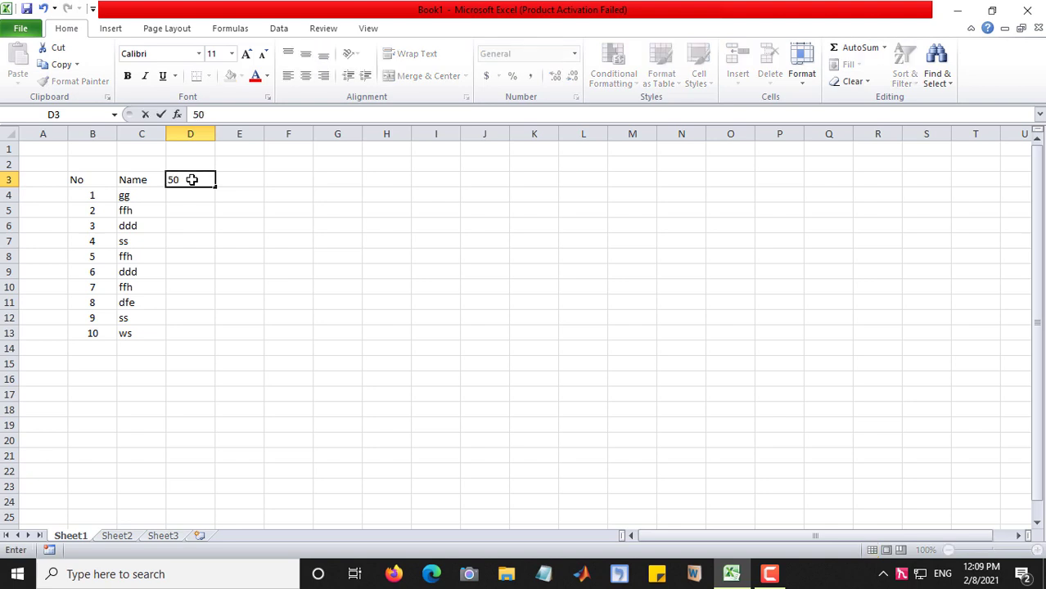
type(" mi")
key("BackSpace")
key("BackSpace")
key("BackSpace")
key("BackSpace")
type("40 mind")
left_click(230, 178)
type("60")
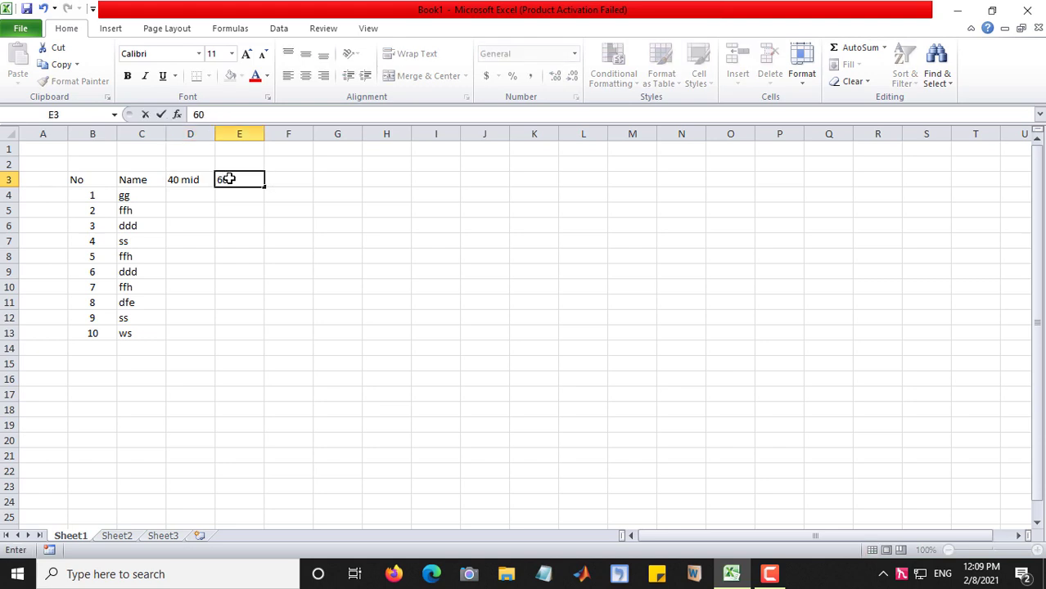
type(" final")
Enter the 40 mid marks 25, 16 and 32 in D4:D6.
left_click(174, 195)
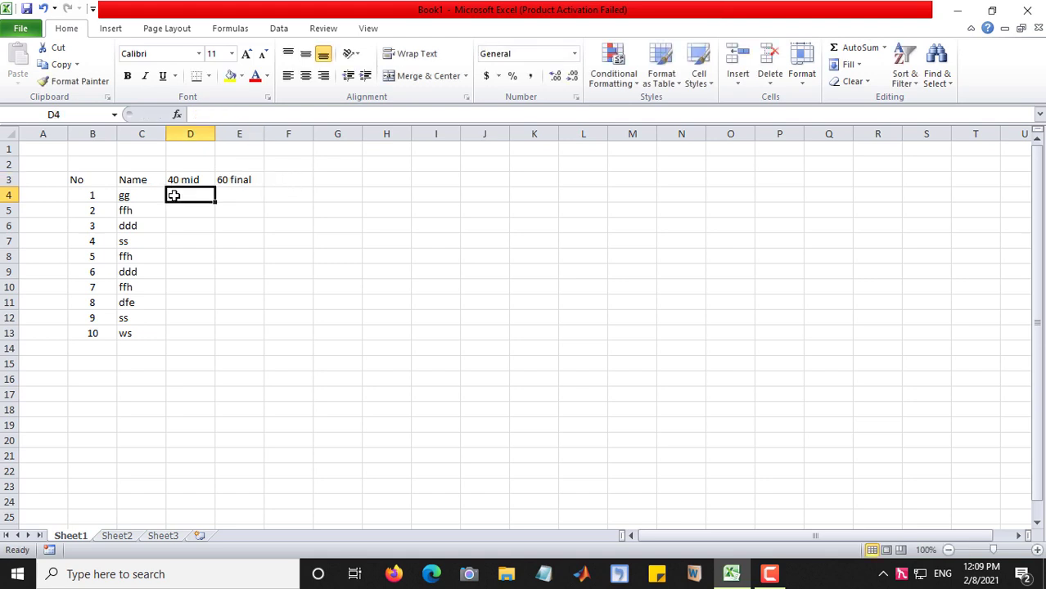
type("25")
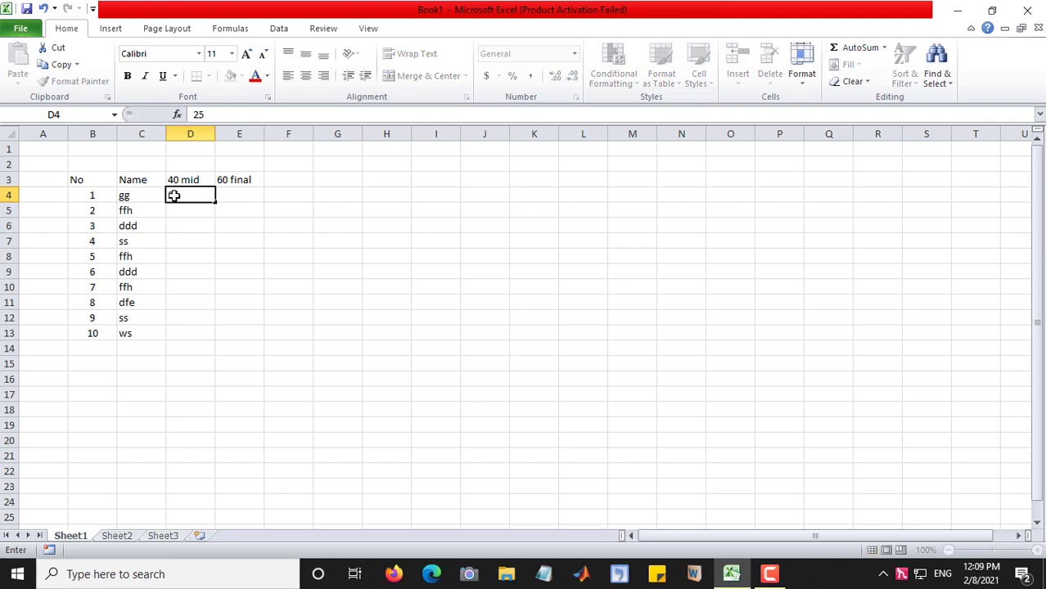
key("Return")
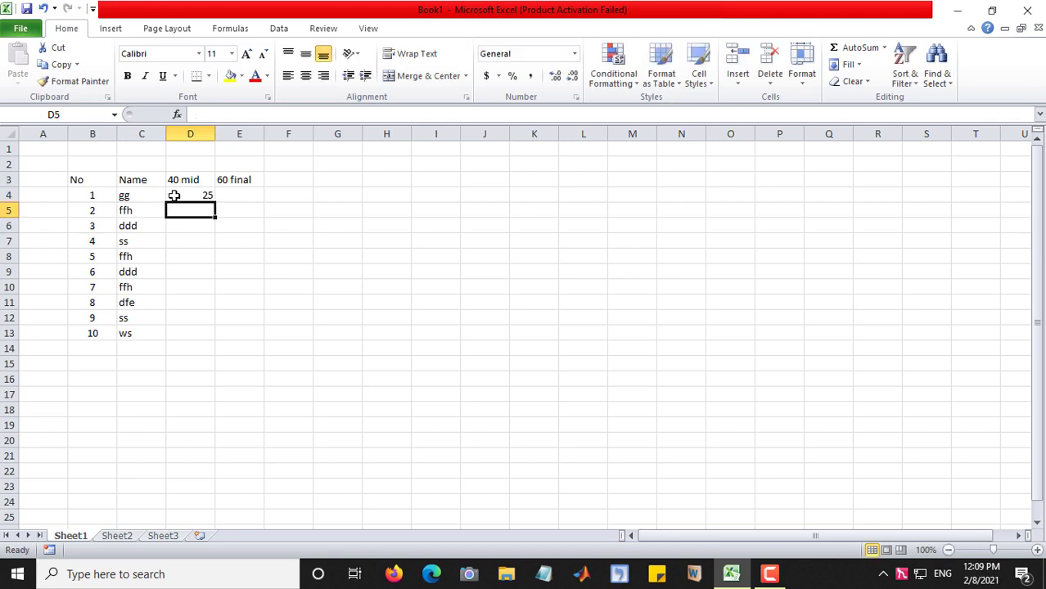
type("16")
key("Return")
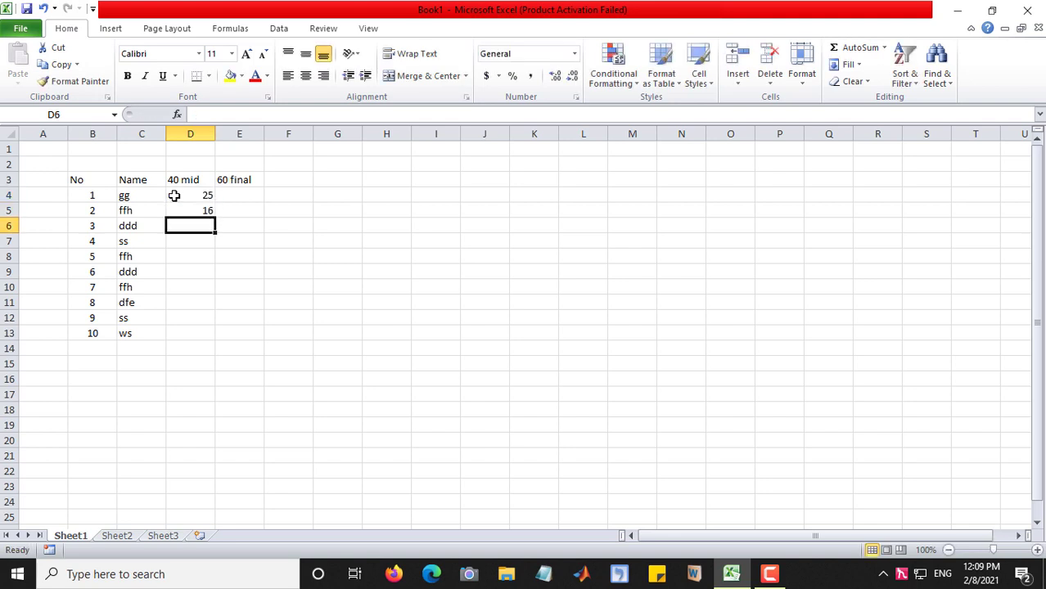
type("32")
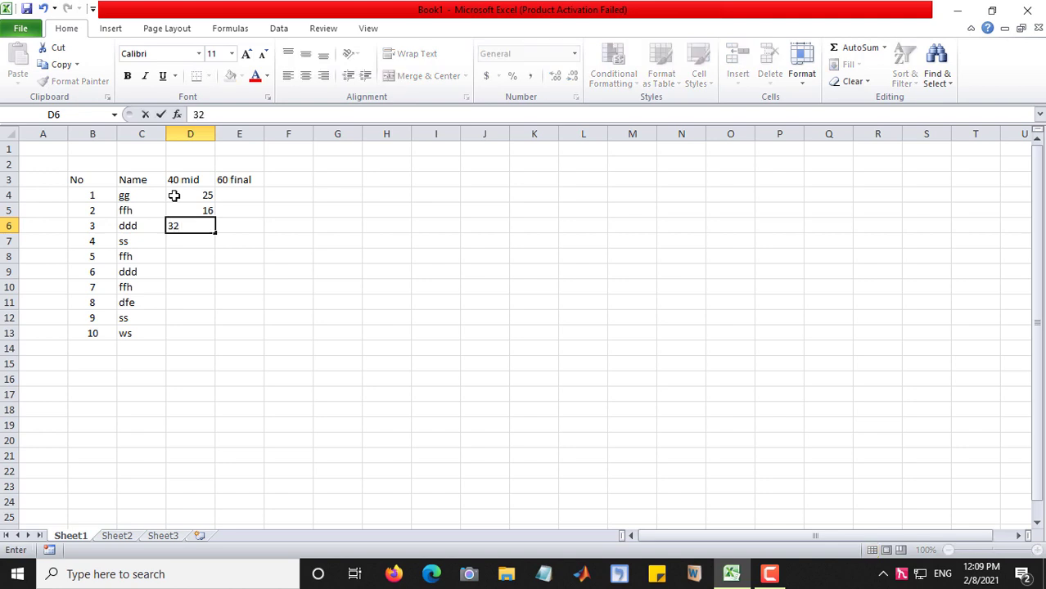
key("Return")
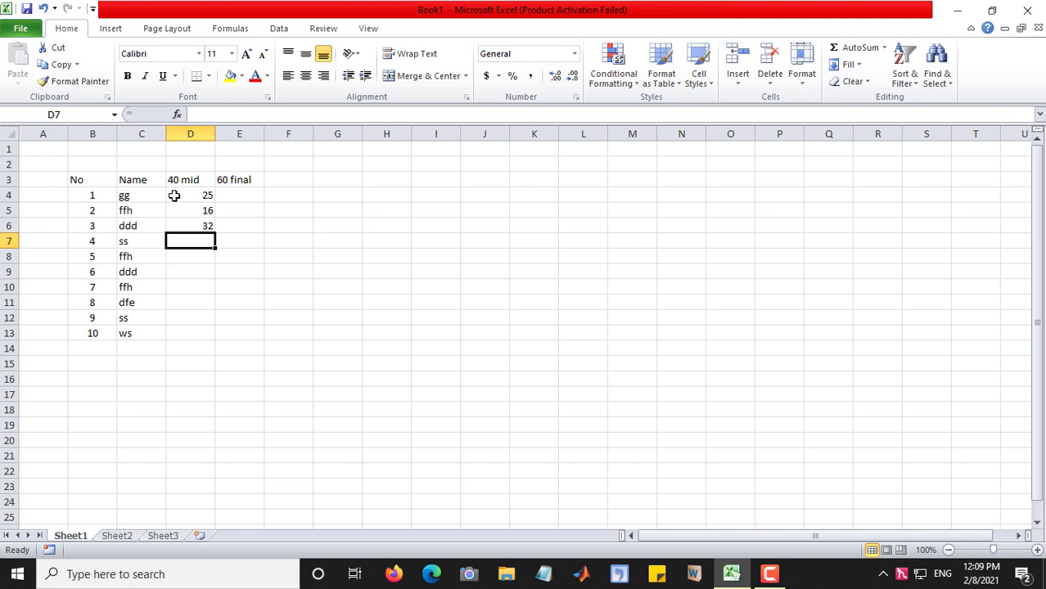
Continue the 40 mid column with 29 in D7, 32 in D8 and 19 in D9.
type("41")
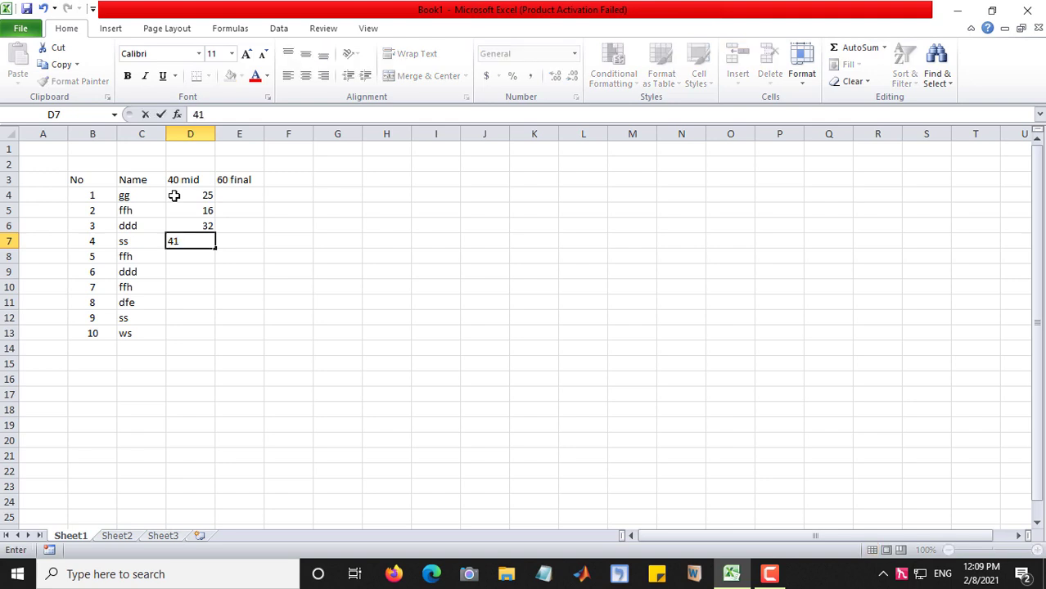
key("BackSpace")
key("BackSpace")
type("29")
key("Return")
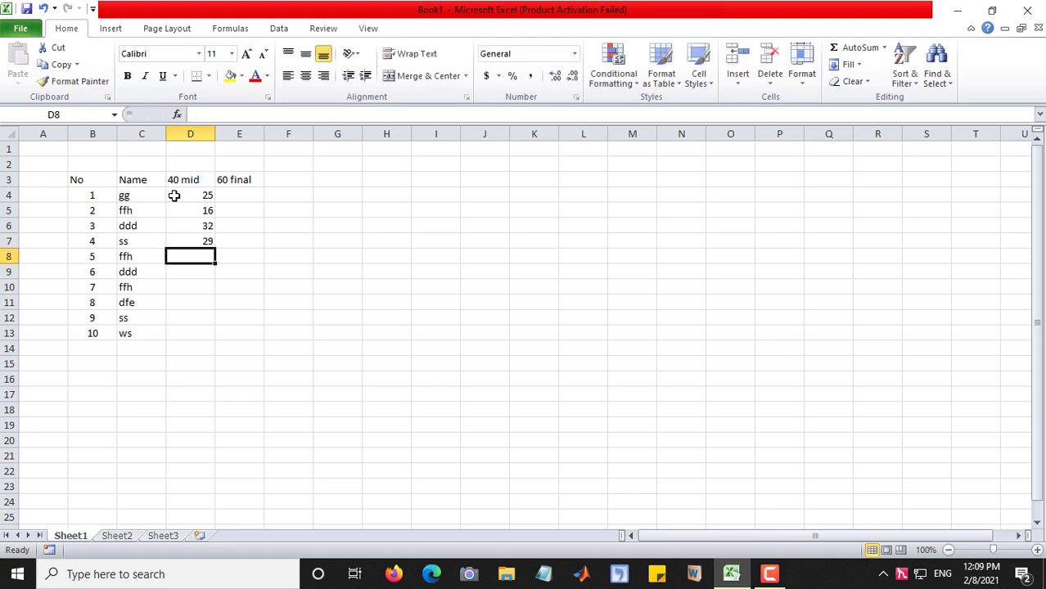
type("32")
key("Return")
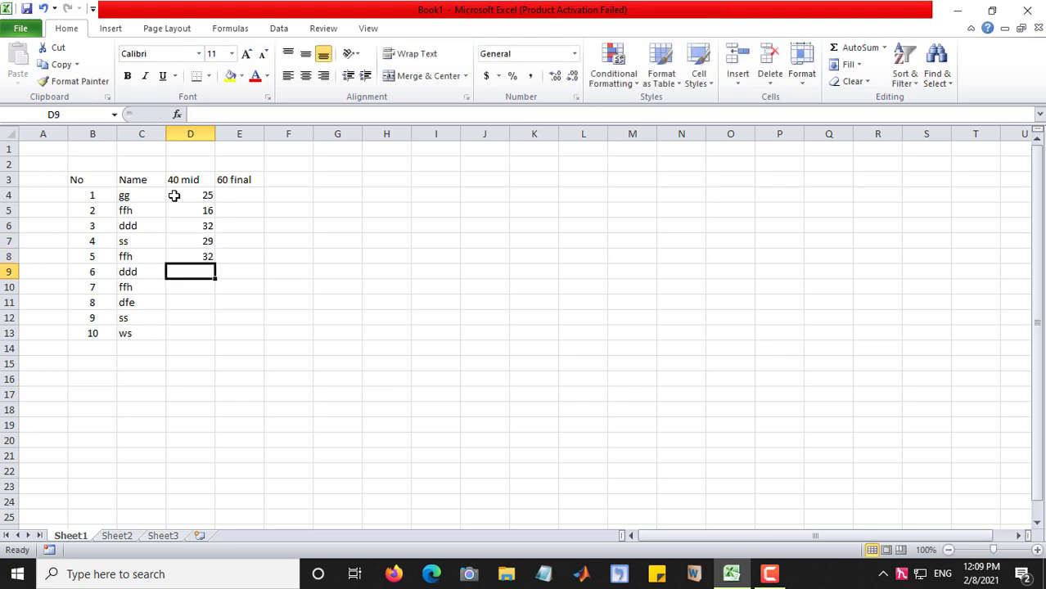
type("19")
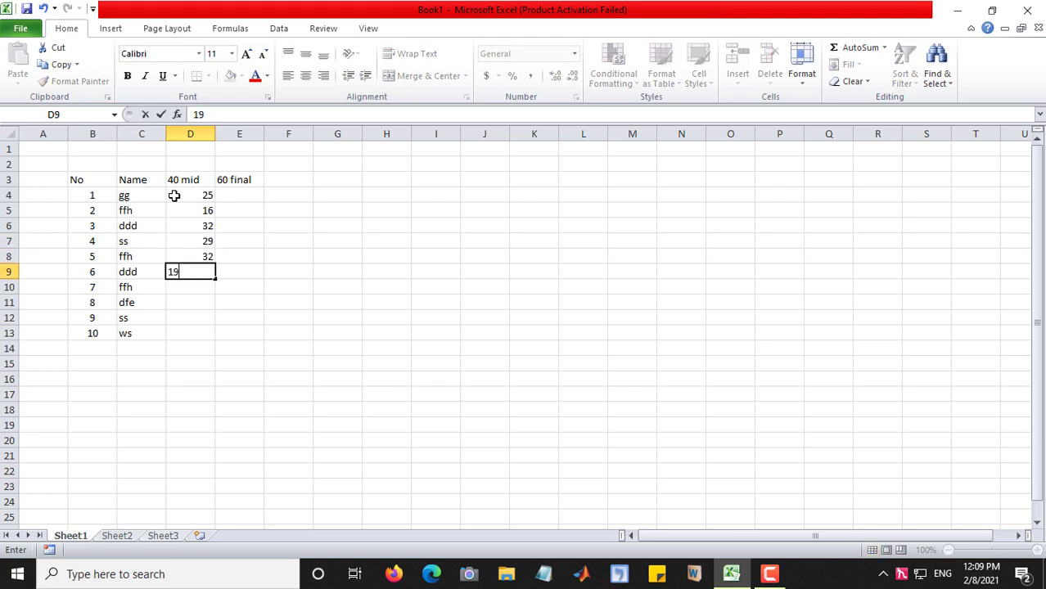
key("Return")
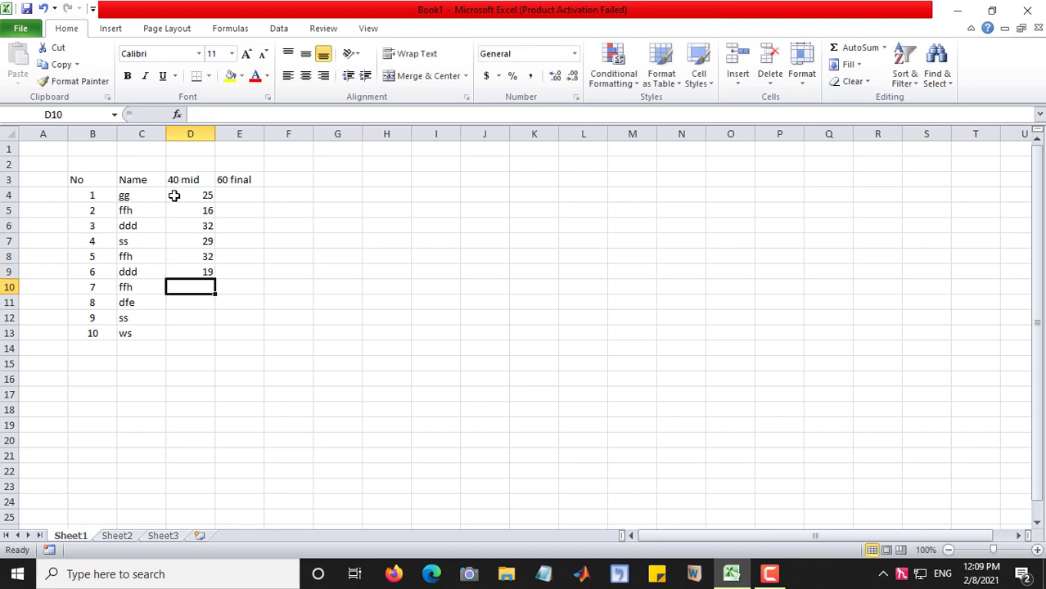
Enter the 40 mid marks 28 in D10 and 39 in D11.
type("28")
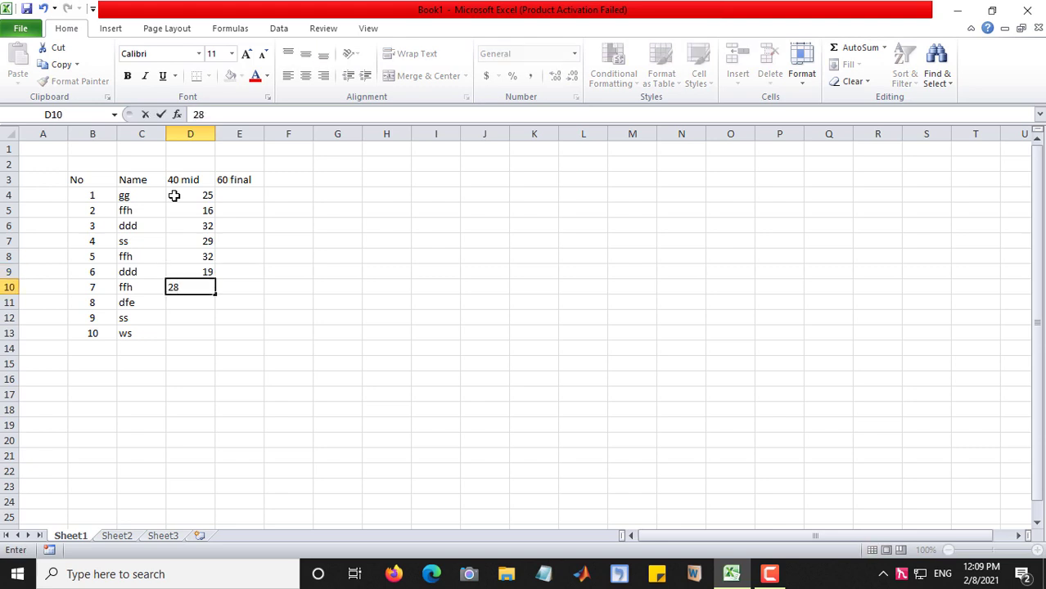
left_click(192, 302)
type("3")
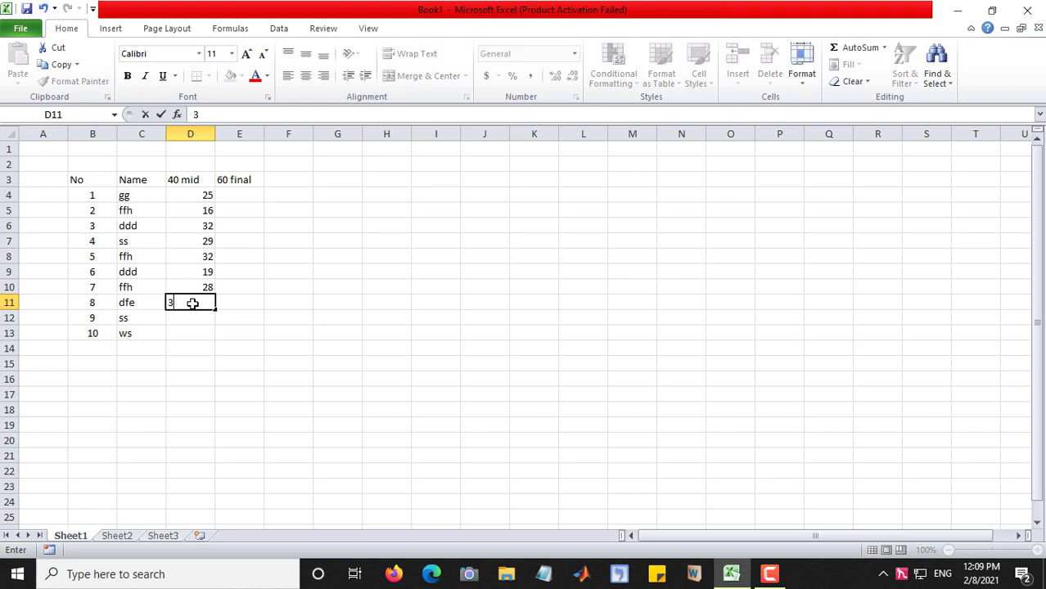
type("9")
key("Return")
Complete the 40 mid column with 38 in D12 and 32 in D13, leaving D14 empty.
type("3")
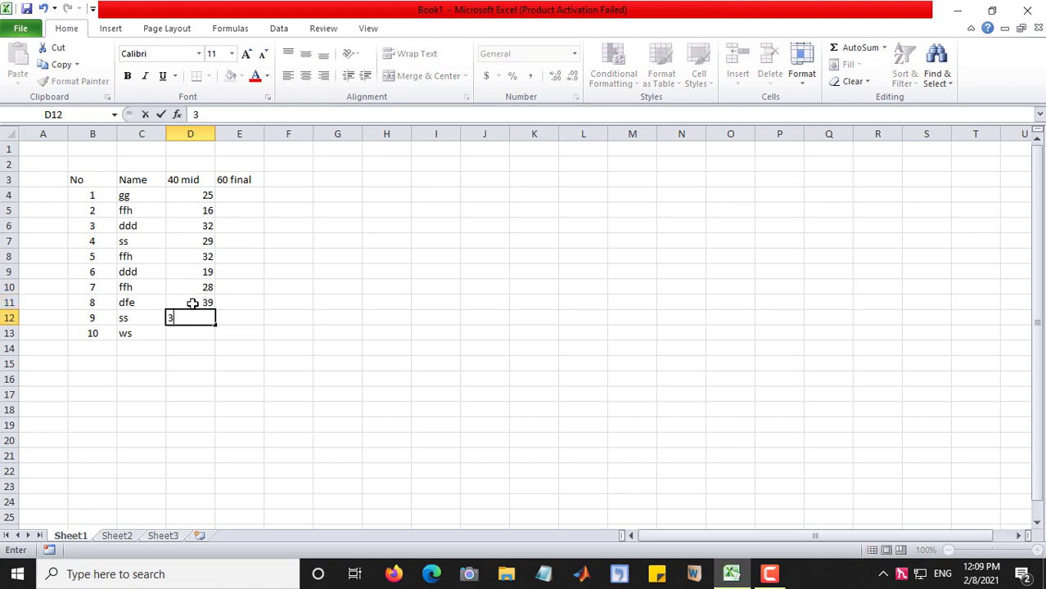
type("8")
key("Return")
type("32")
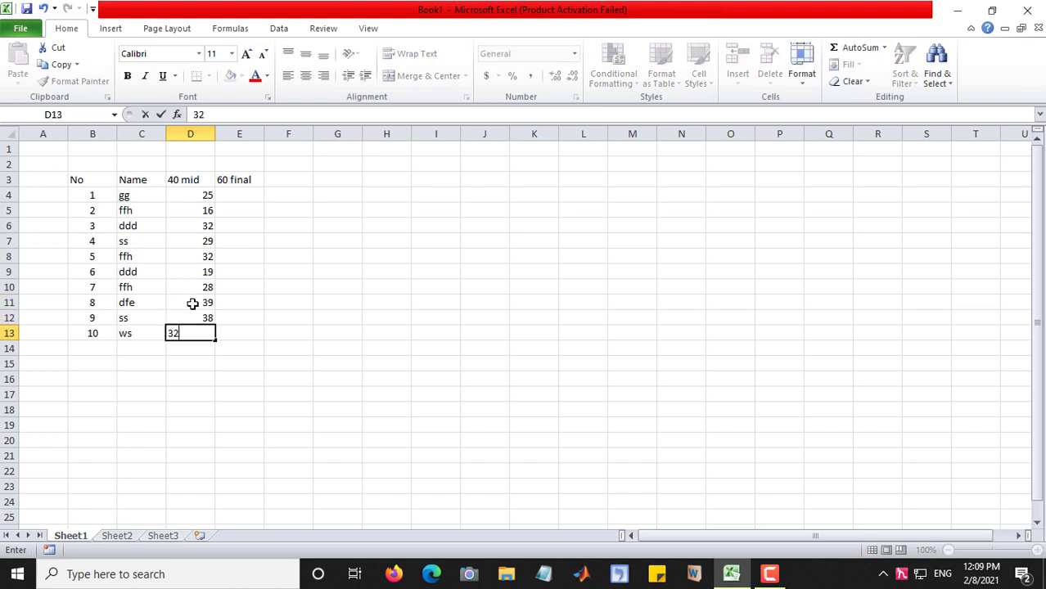
key("Return")
type("2")
key("BackSpace")
left_click(288, 381)
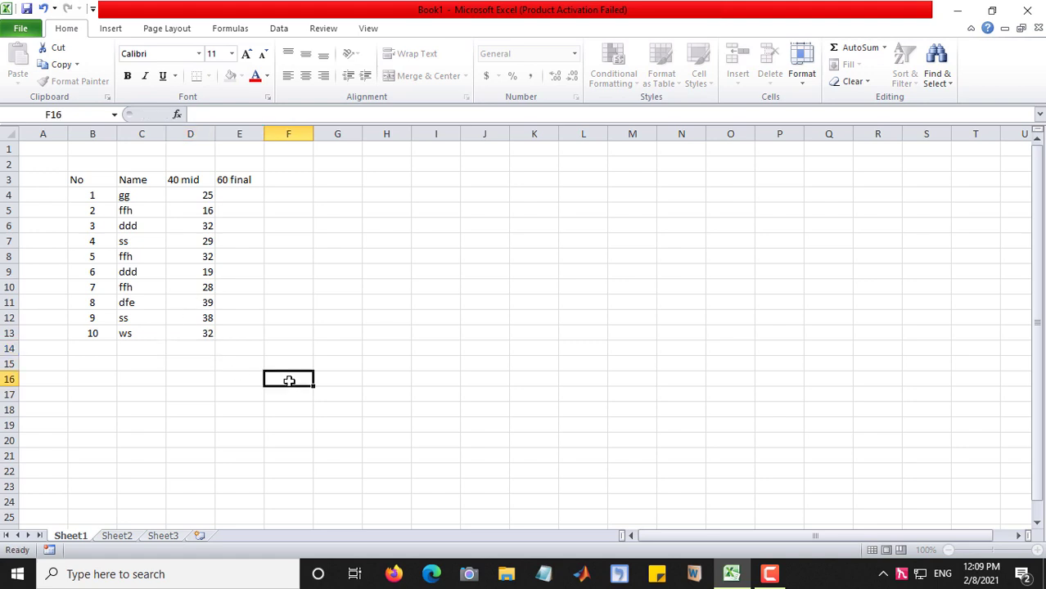
Enter the 60 final marks 50, 52 and 25 in E4:E6.
left_click(229, 196)
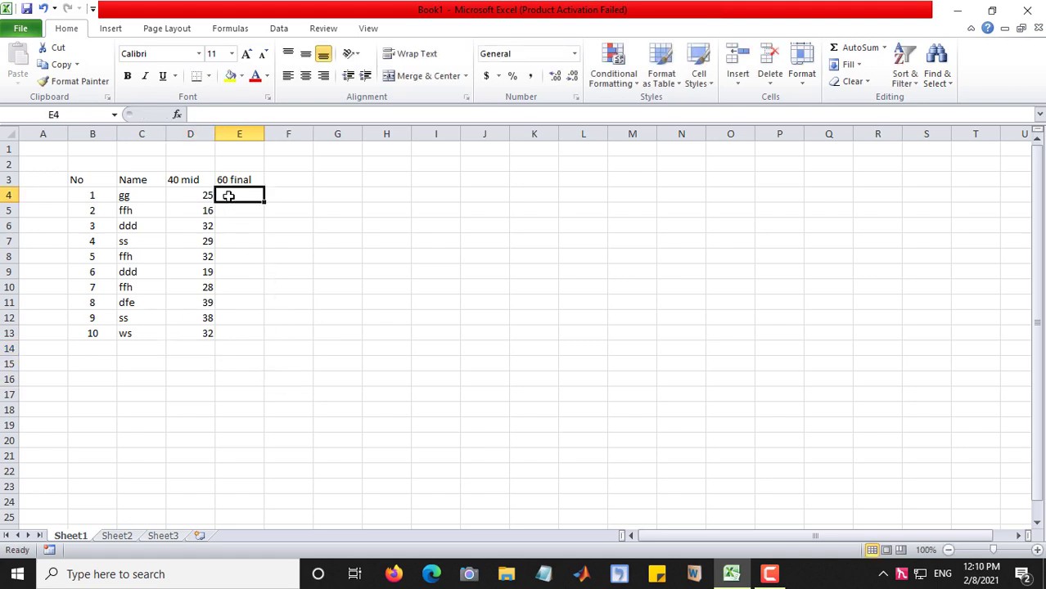
type("50")
key("Return")
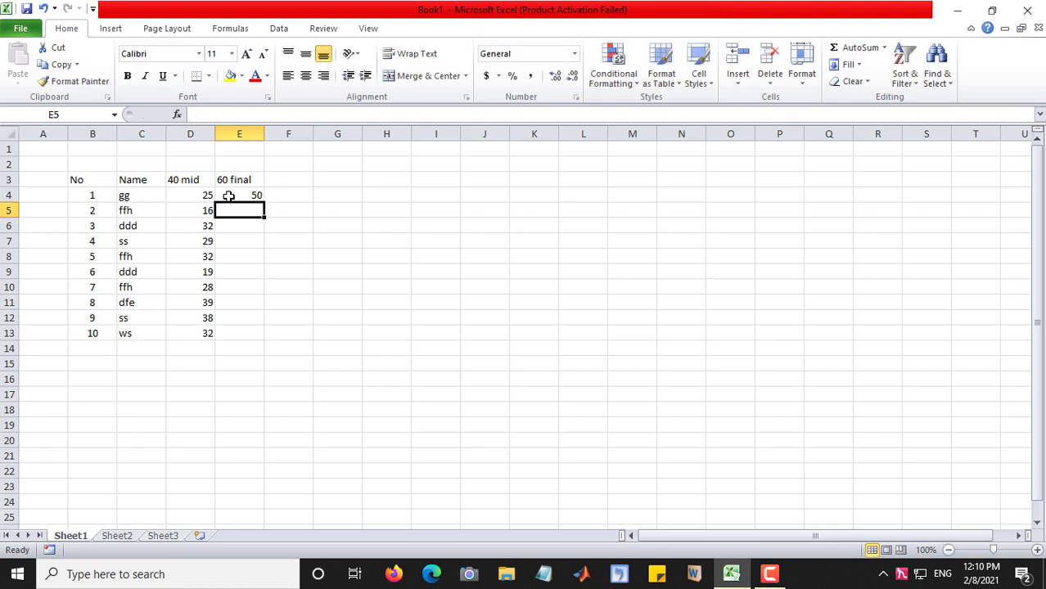
type("52")
key("Return")
type("25")
key("Return")
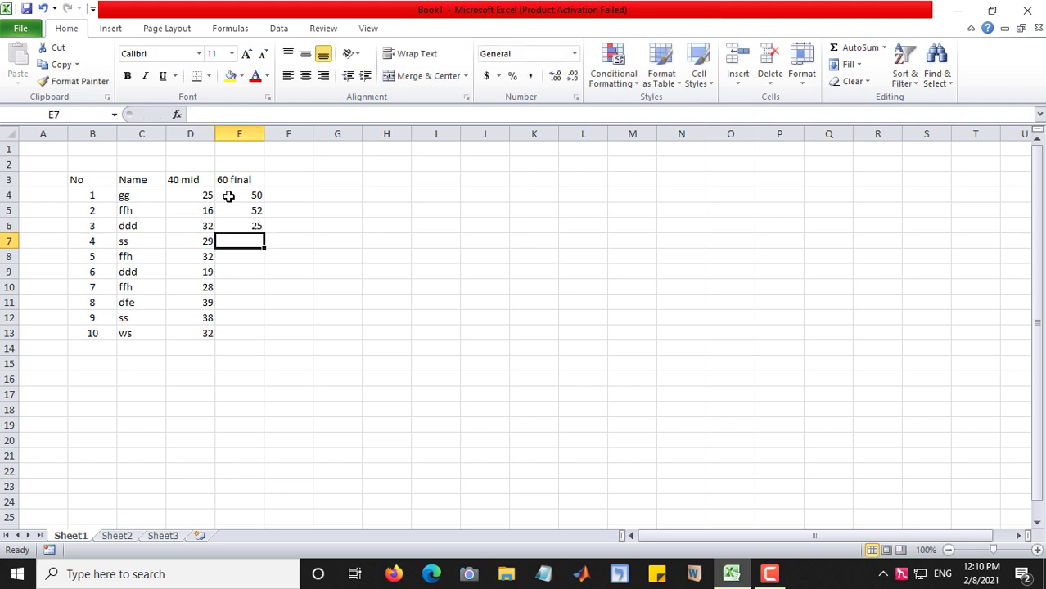
Continue the 60 final column with 45 in E7, 41 in E8 and 19 in E9.
type("45")
key("Return")
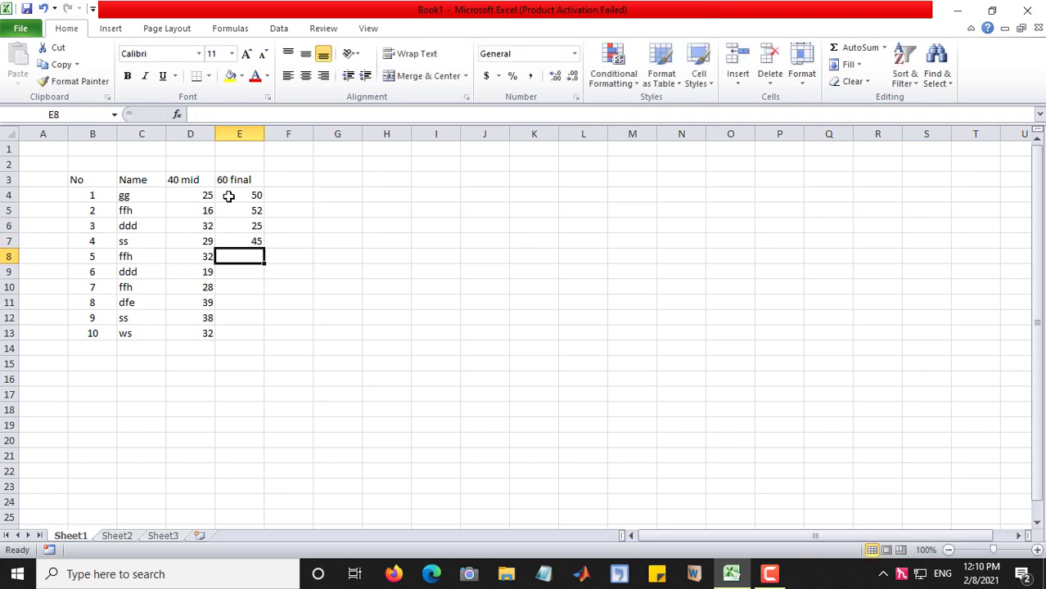
type("41")
key("Return")
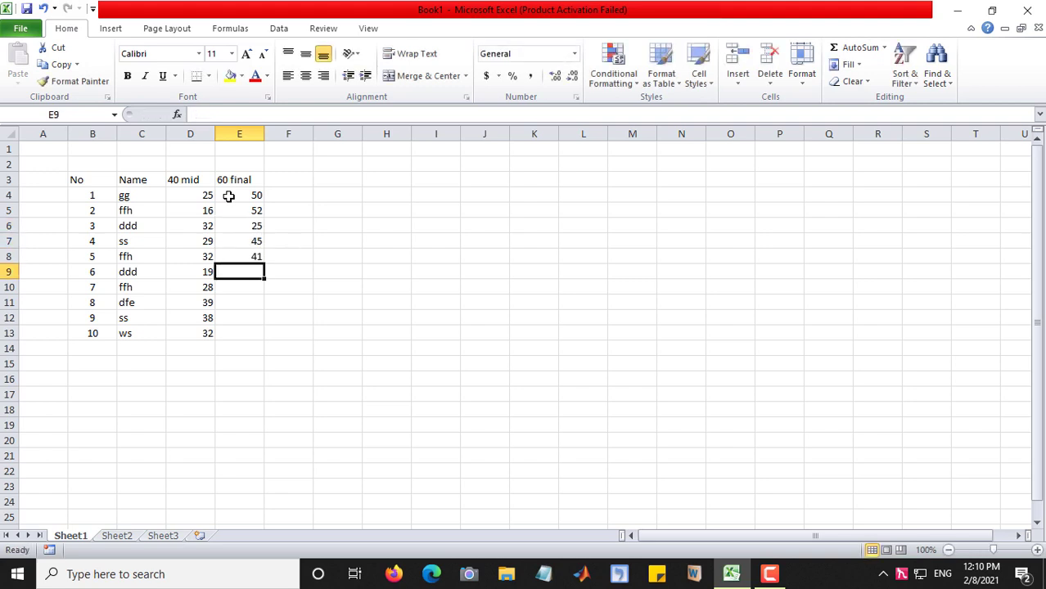
type("19")
key("Return")
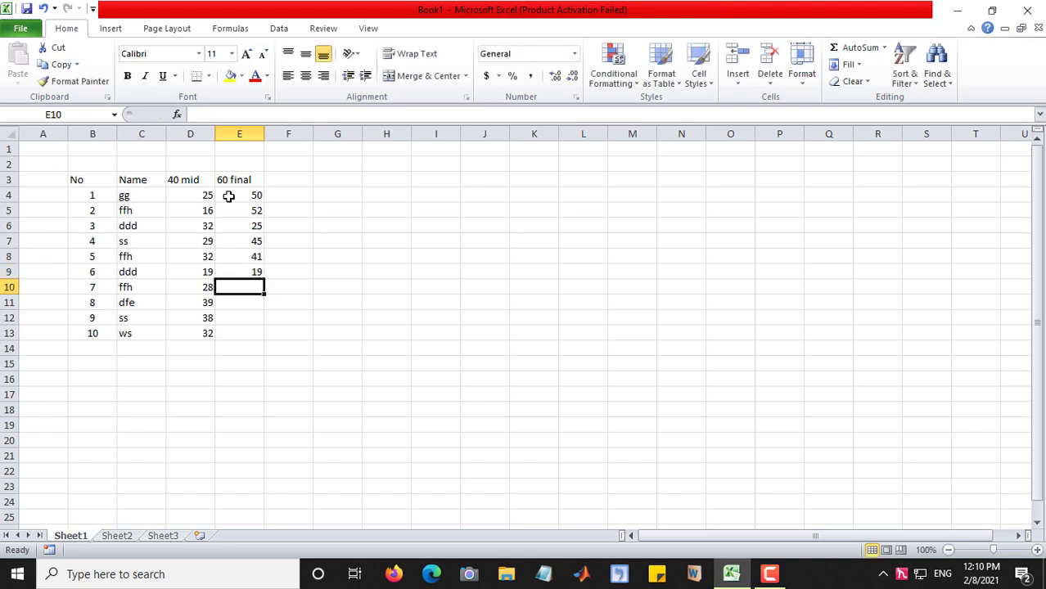
Complete the 60 final column with 33, 44, 55 and 22 in E10:E13.
type("33")
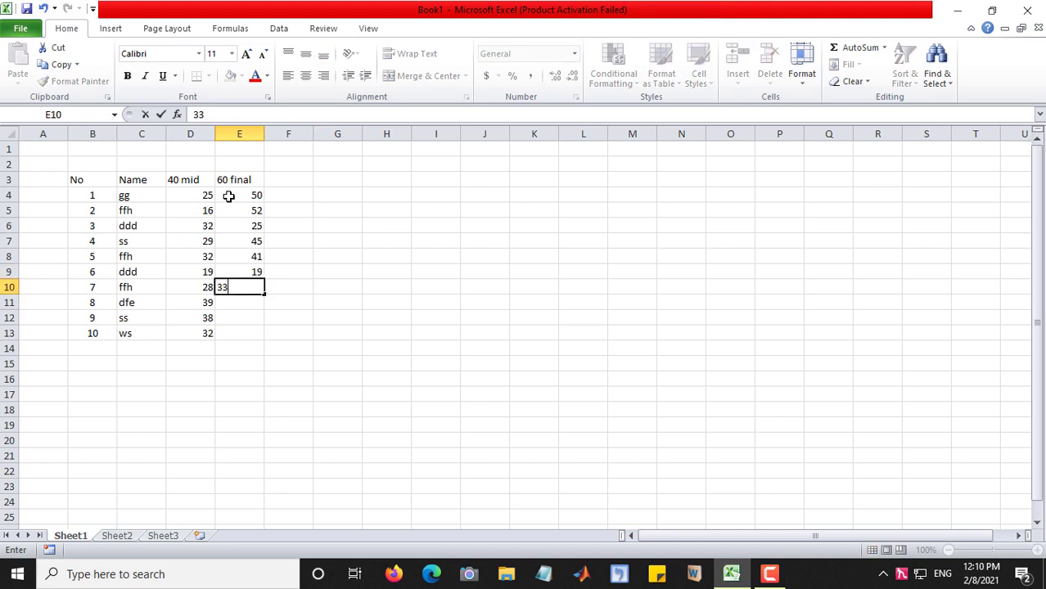
key("Return")
type("44")
key("Return")
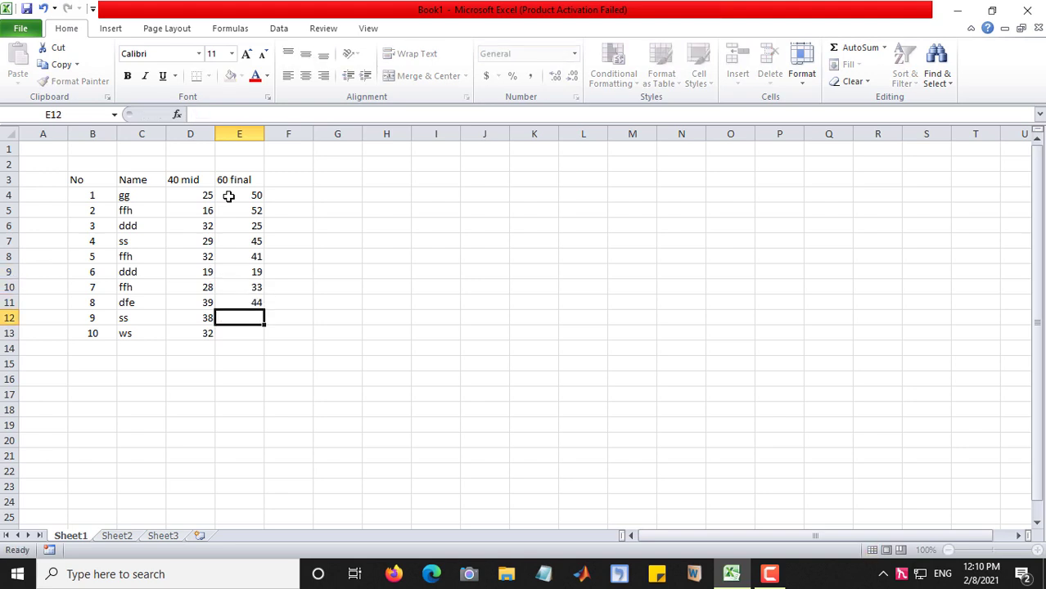
type("55")
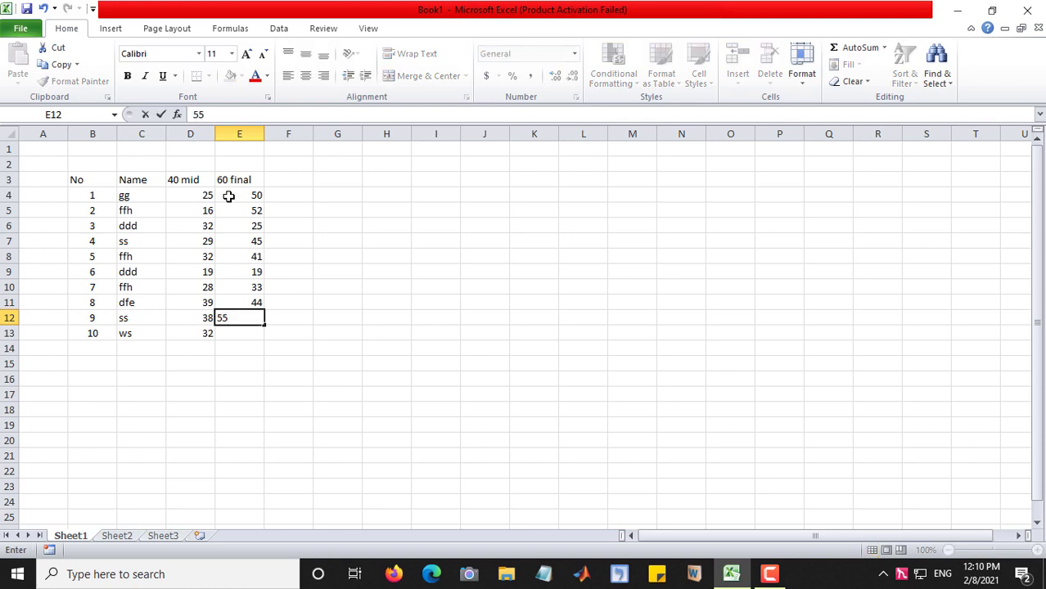
key("Return")
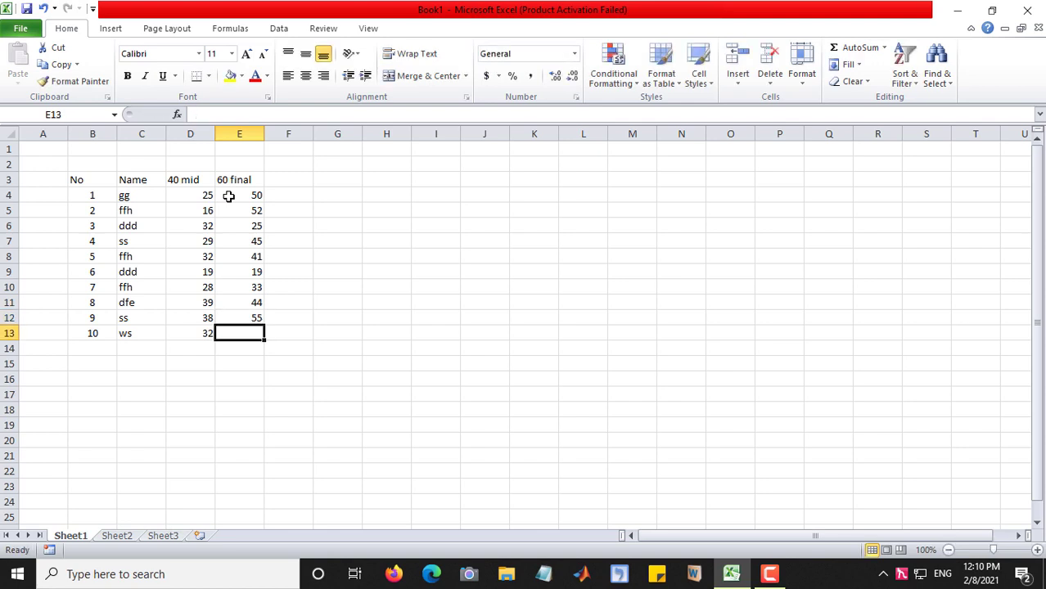
type("22")
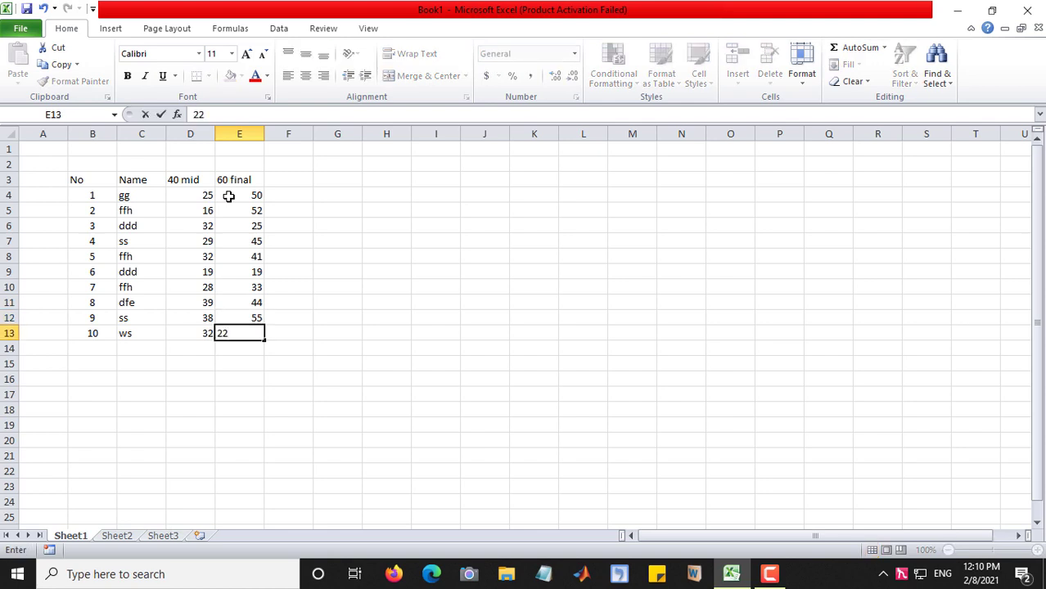
left_click(292, 228)
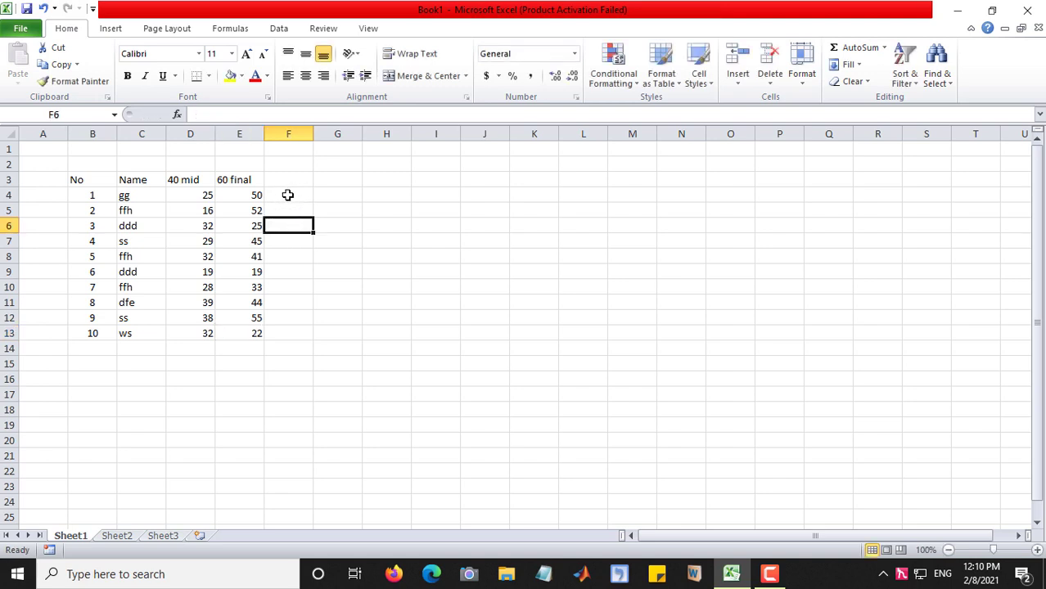
Add the total column header 100 in F3.
left_click(288, 194)
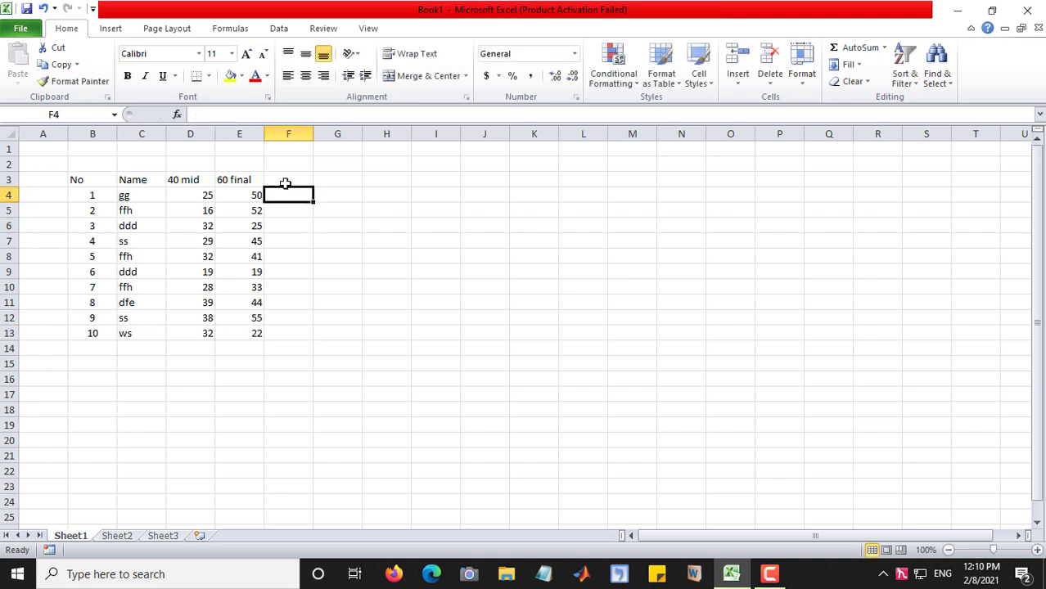
left_click(285, 183)
type("11")
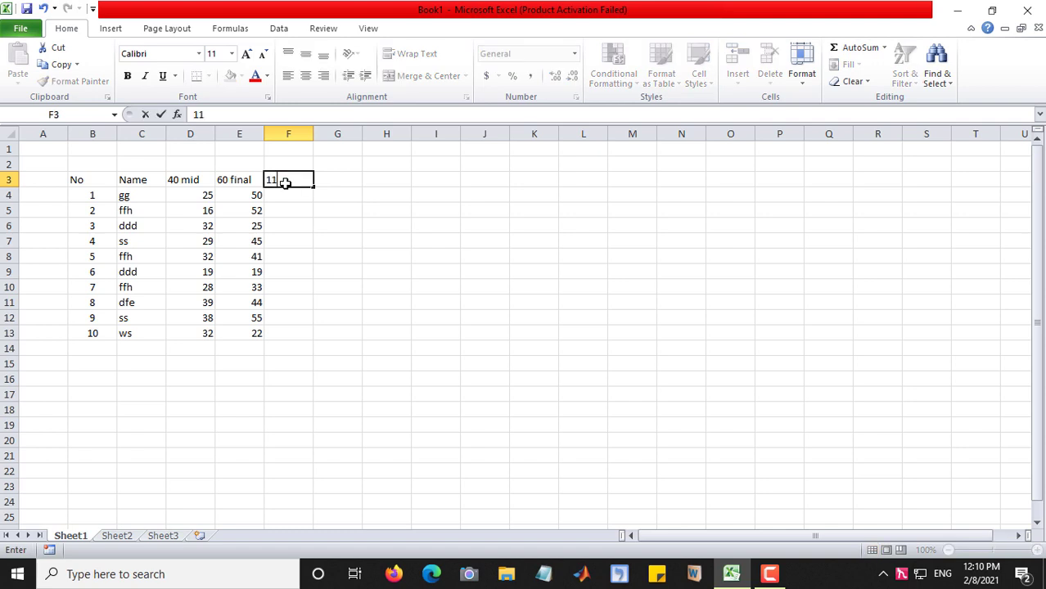
key("BackSpace")
type("00")
Total the first student's mid and final marks in F4 with the formula =D4+E4, and select that cell.
left_click(278, 197)
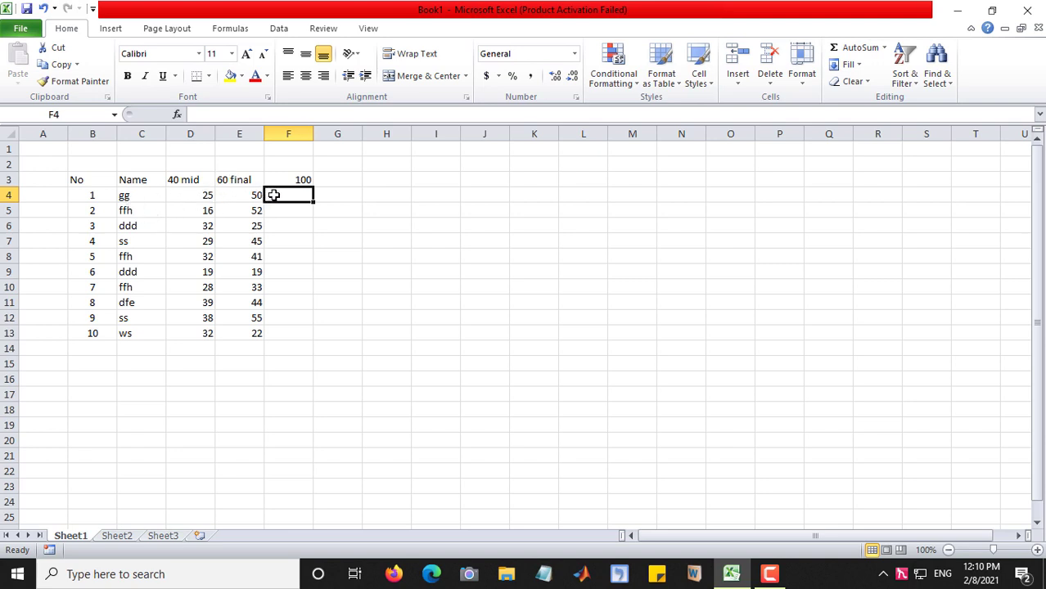
type("=")
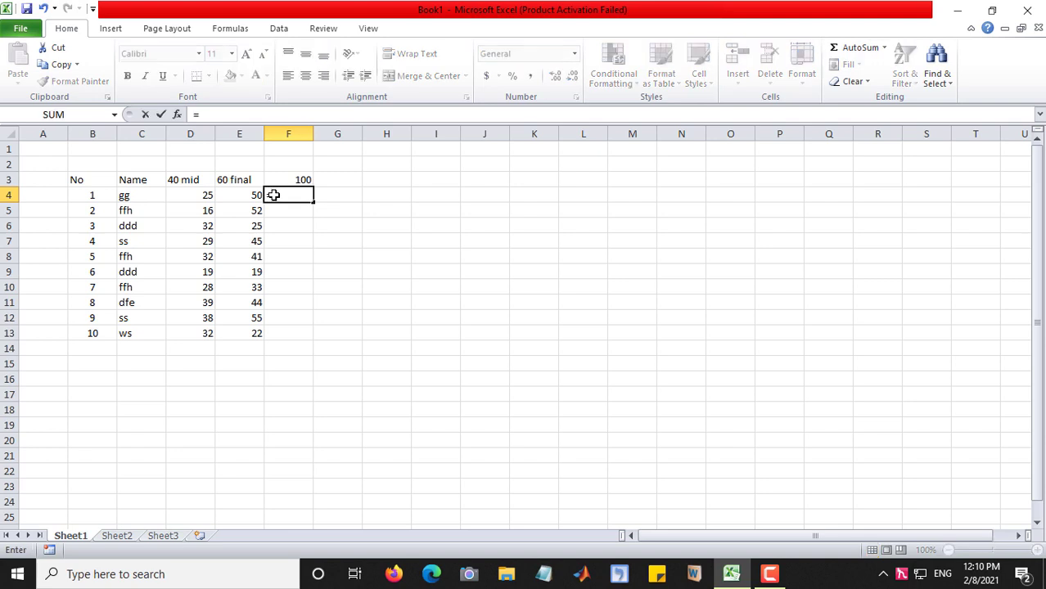
left_click(203, 195)
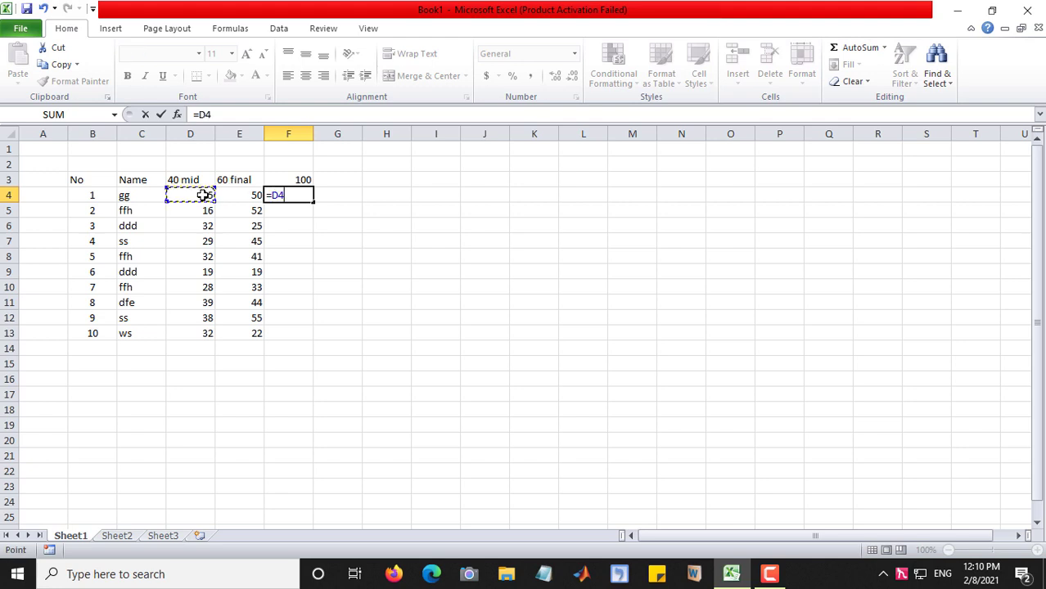
type("+")
left_click(233, 196)
key("Return")
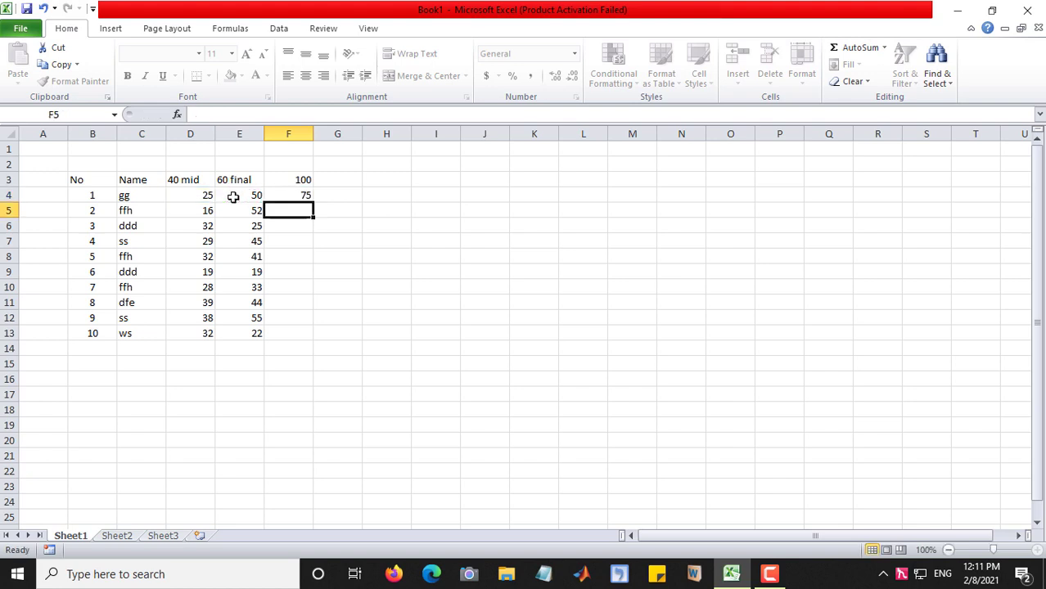
left_click(284, 194)
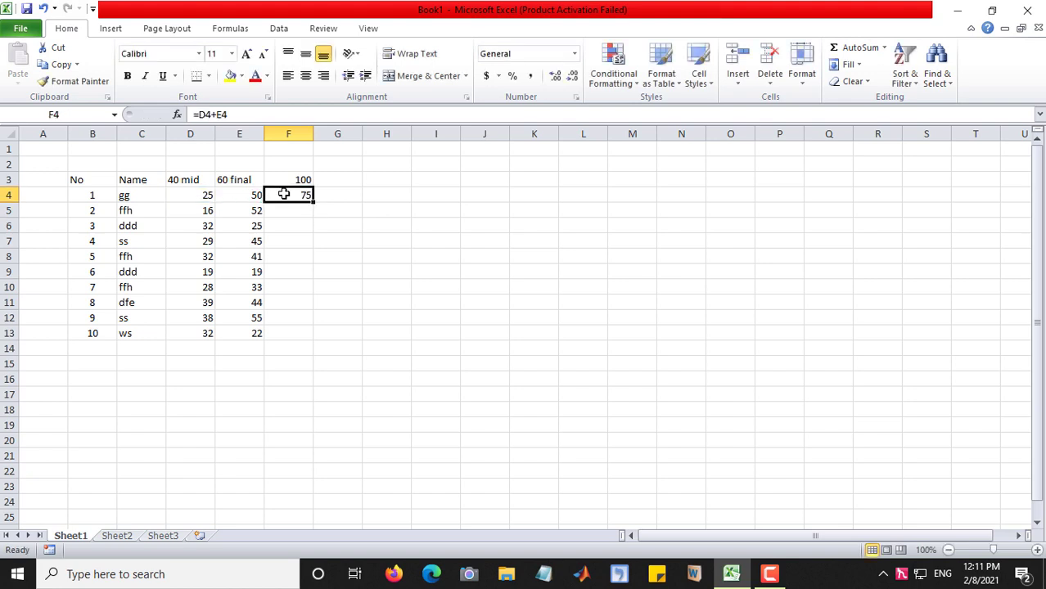
left_click(220, 114)
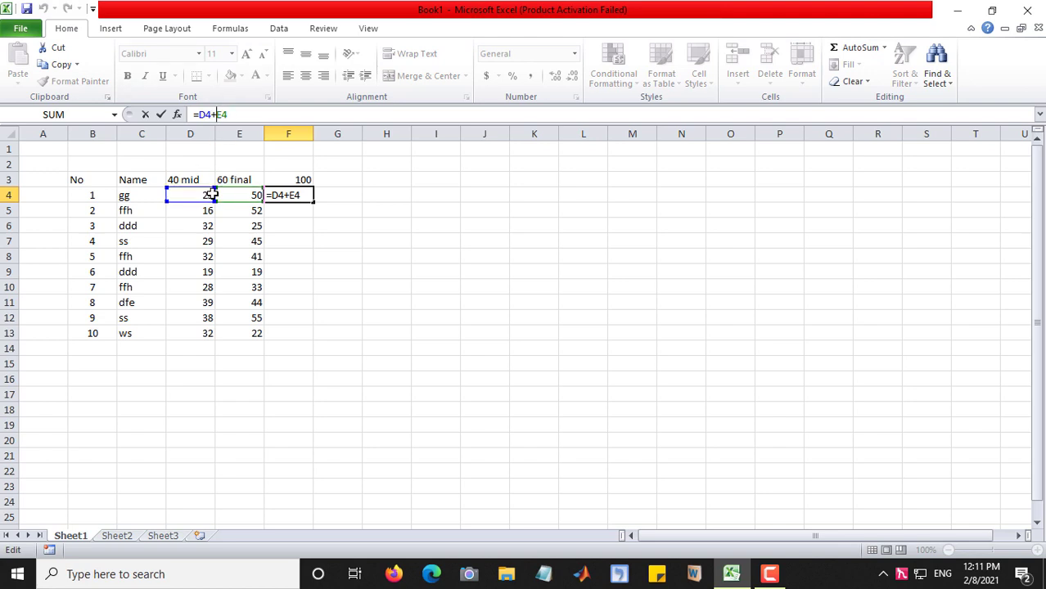
left_click(323, 194)
key("Escape")
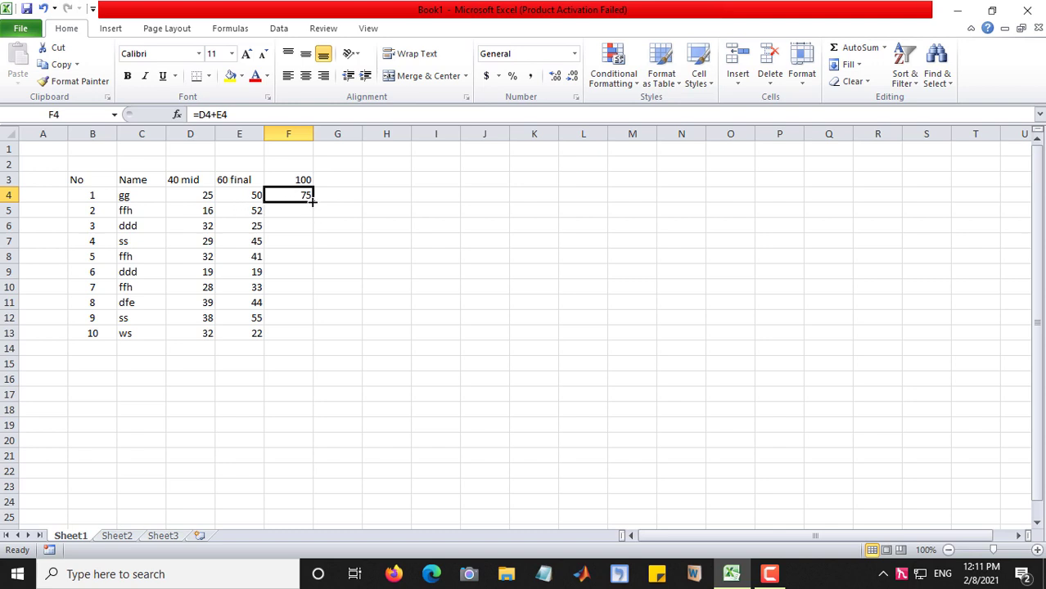
Fill the total formula from F4 down through F13 and center the totals.
left_click_drag(313, 200, 304, 339)
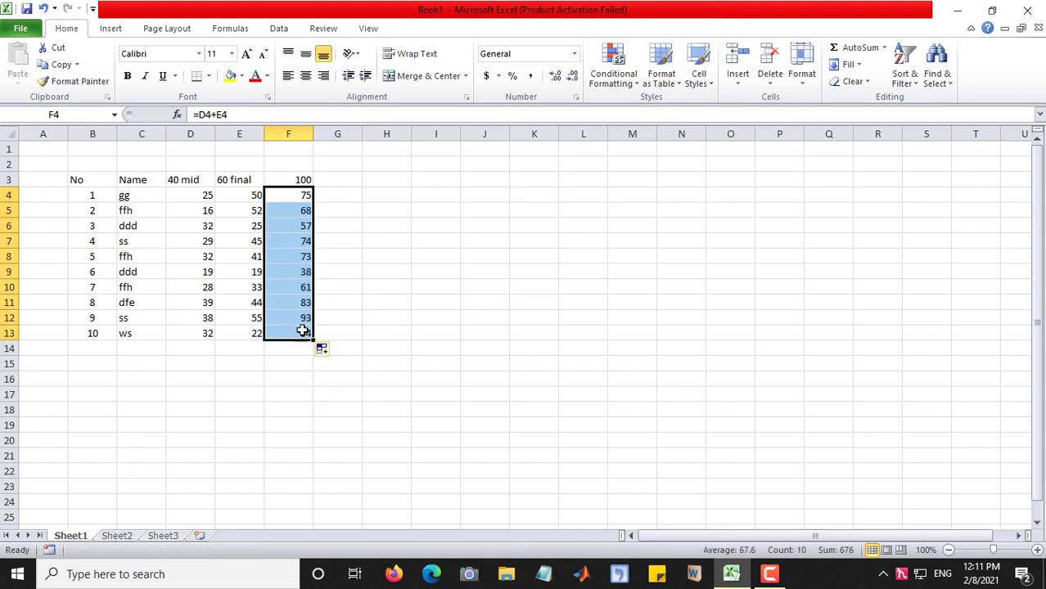
left_click(305, 75)
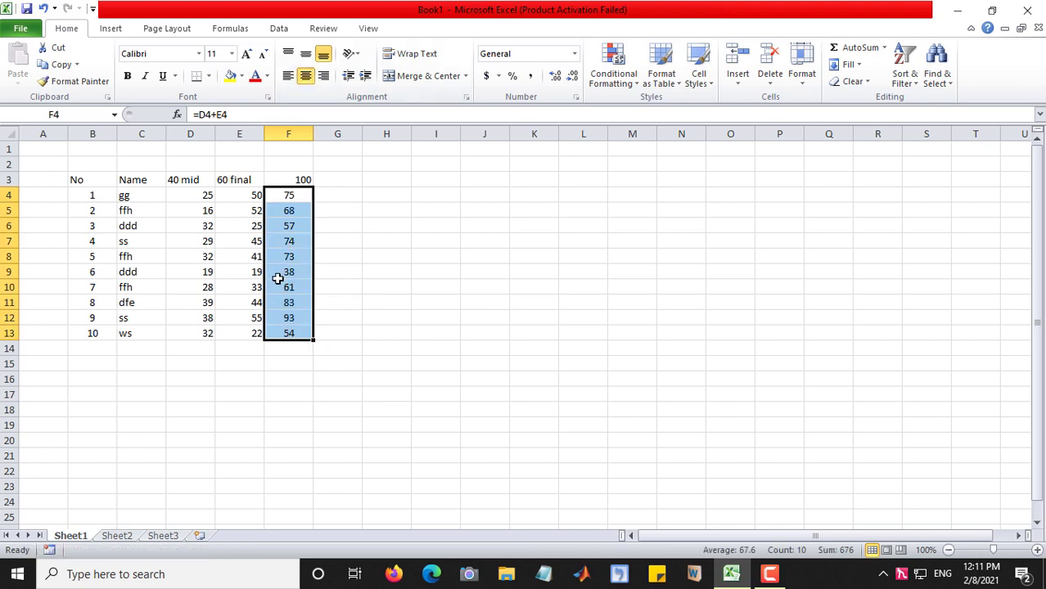
Add the column header Grade in G3.
left_click(329, 179)
type("Grade")
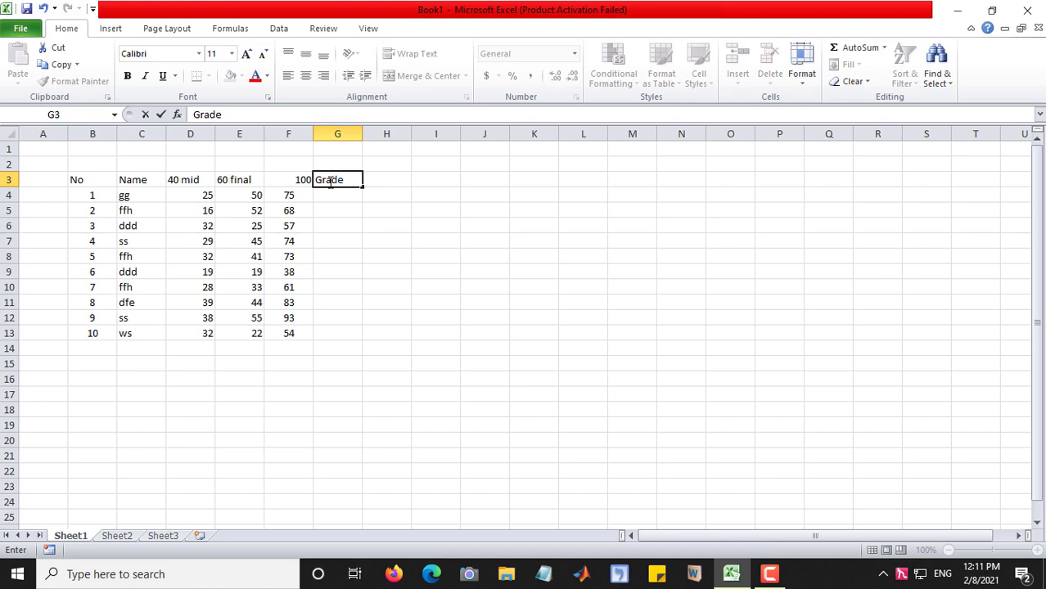
left_click(328, 195)
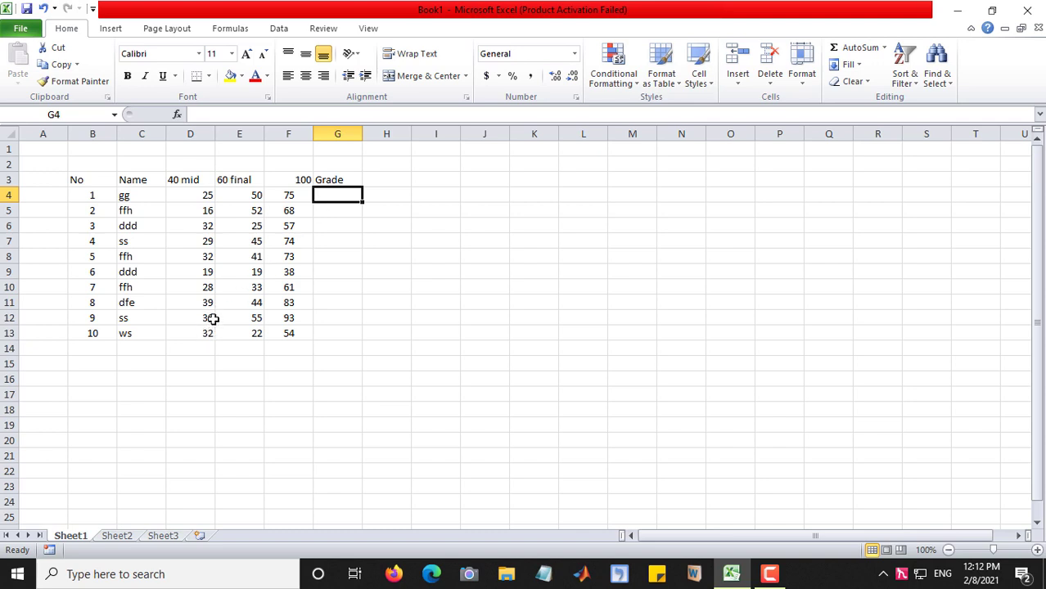
Change student 8's marks to 12 for the mid in D11 and 9 for the final in E11.
left_click(255, 288)
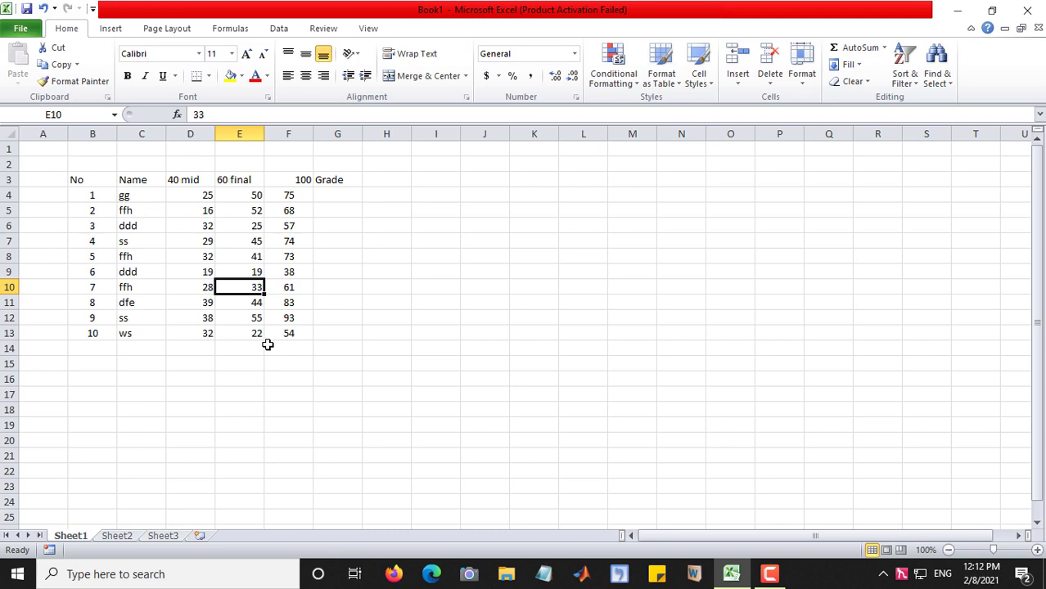
left_click(209, 303)
type("12")
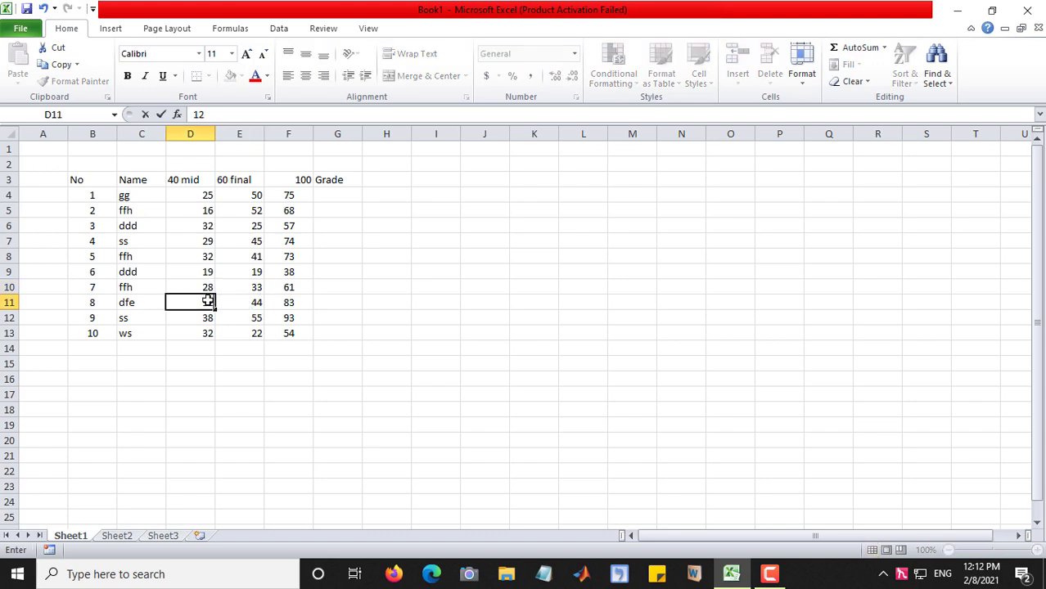
left_click(249, 306)
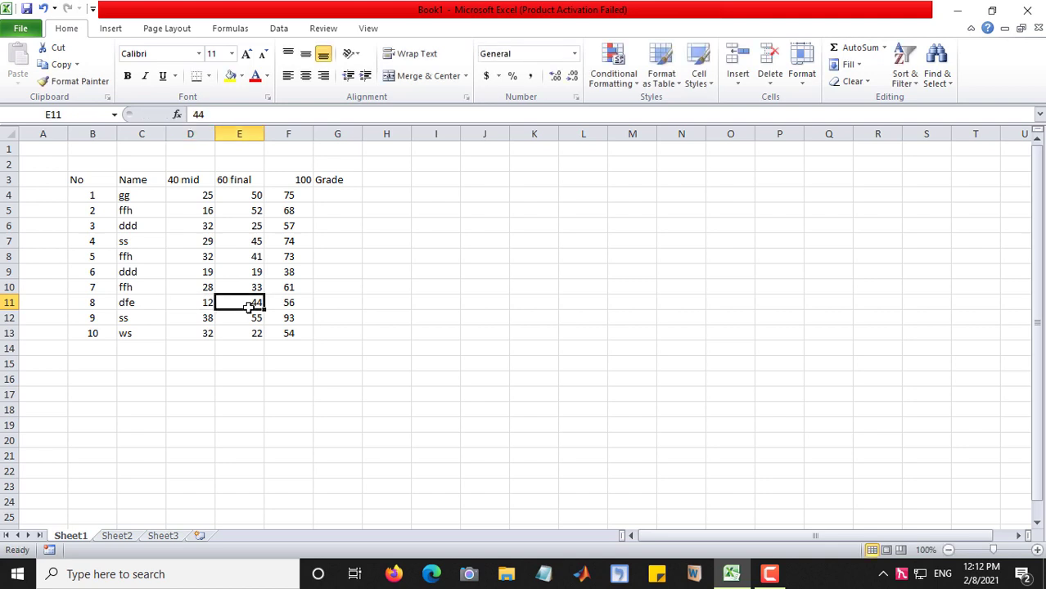
type("9")
key("Return")
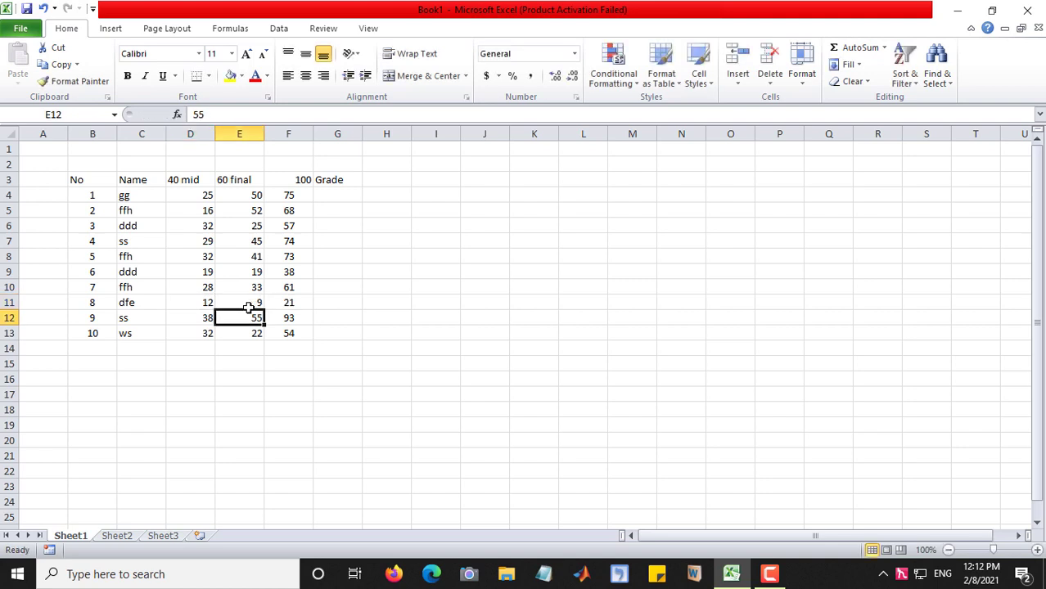
Start a grade formula in G4 that returns "A" when the total is at least 90: =if(F4>=90,"A",.
left_click(326, 197)
type("=")
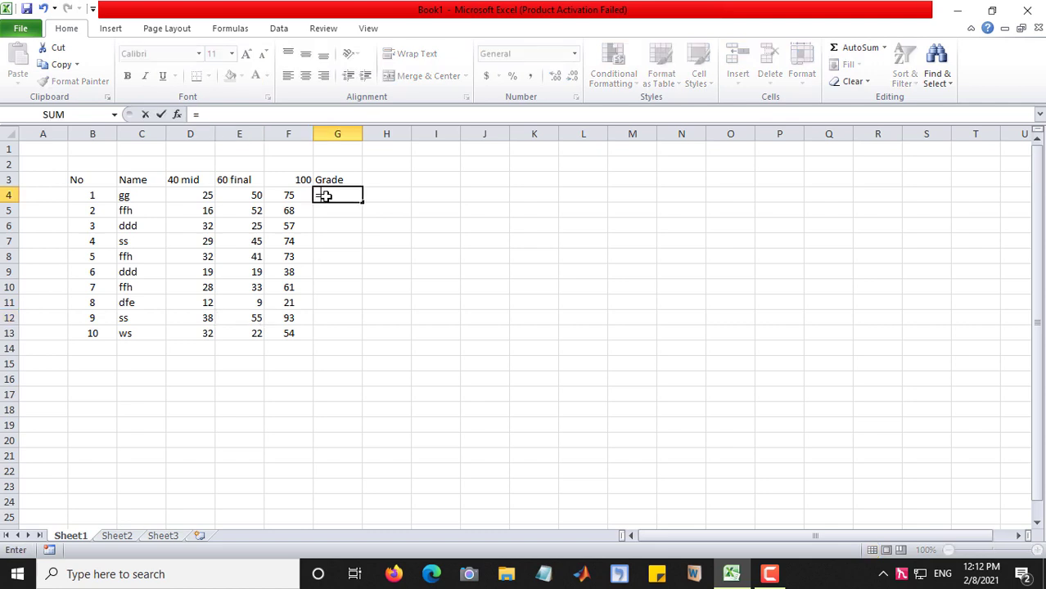
type("if")
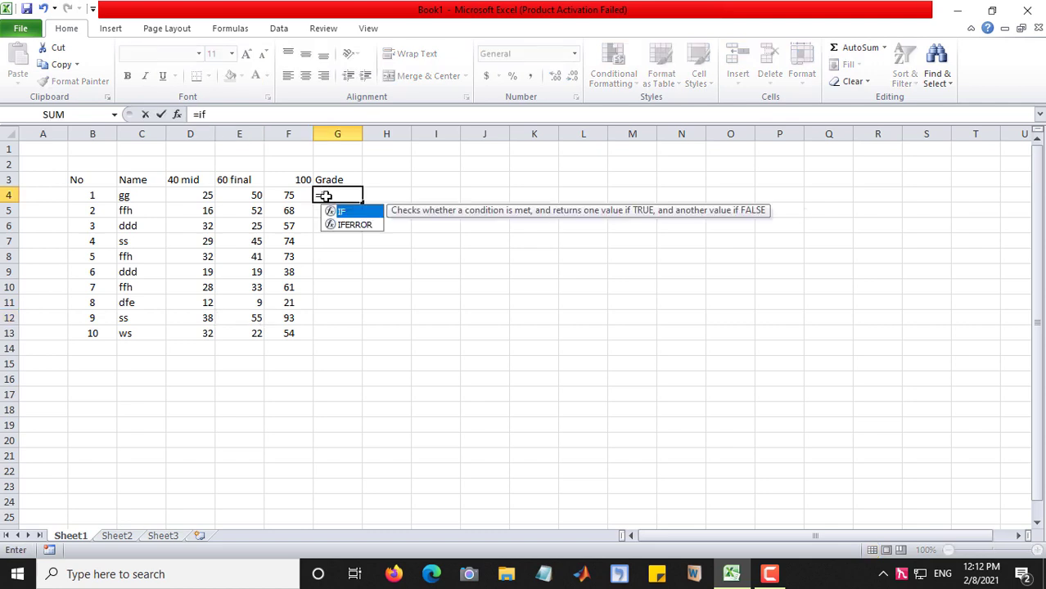
type("(")
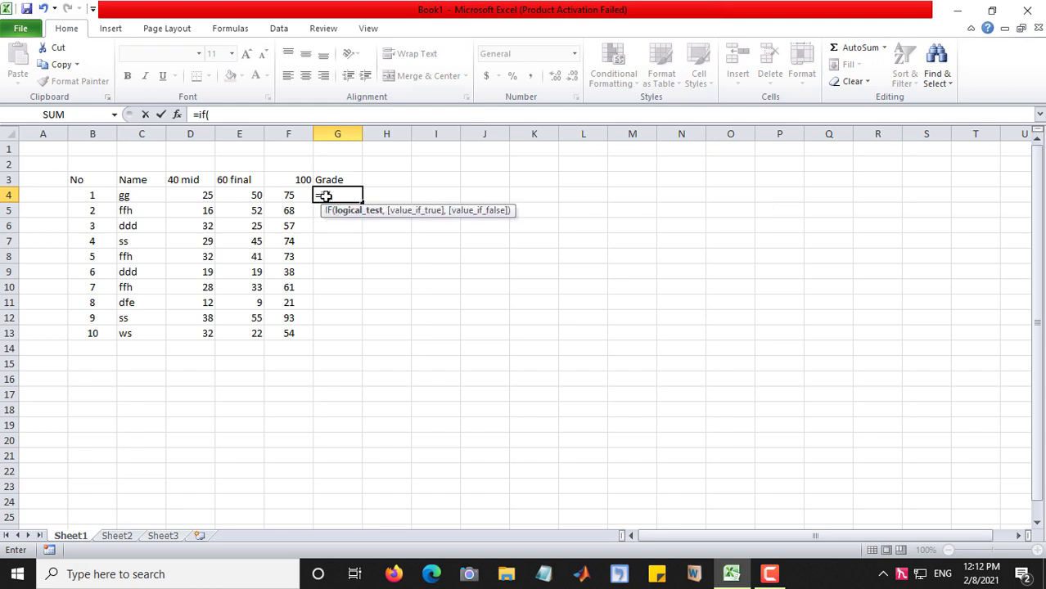
left_click(285, 195)
type(">=")
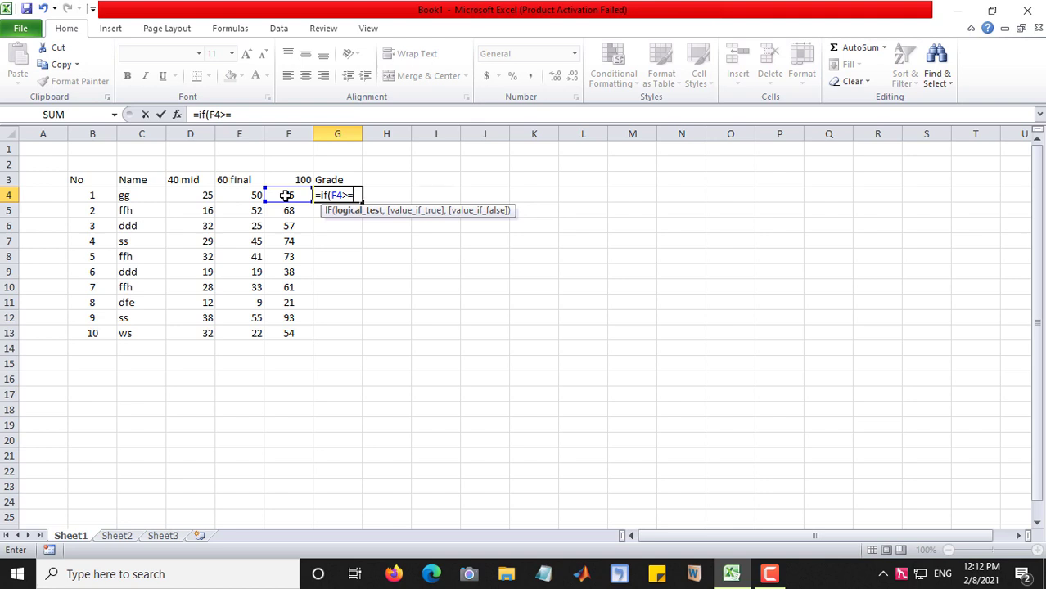
type("90,")
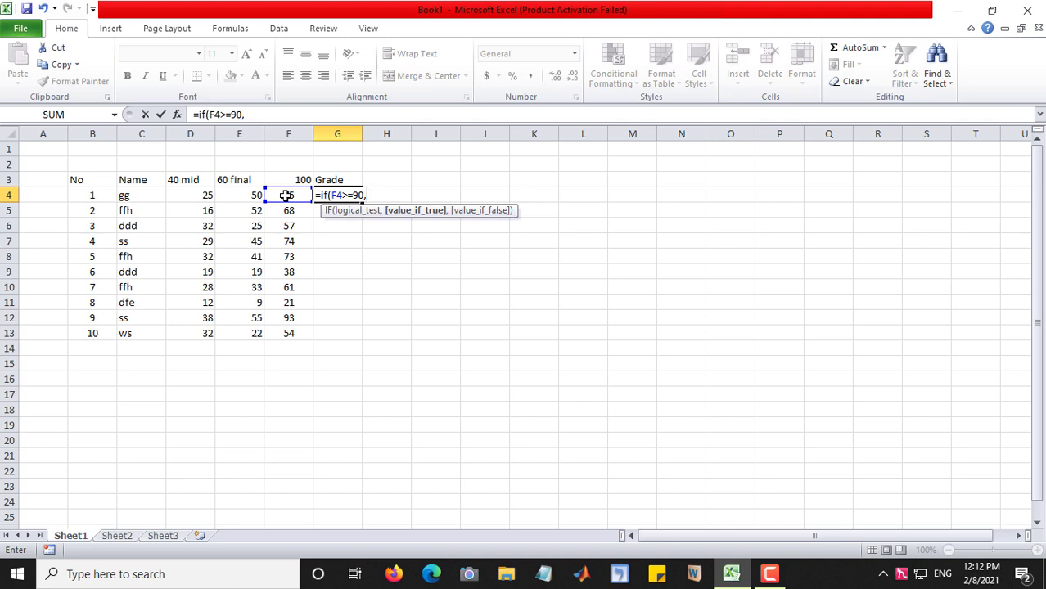
type("\"A\"")
type(",")
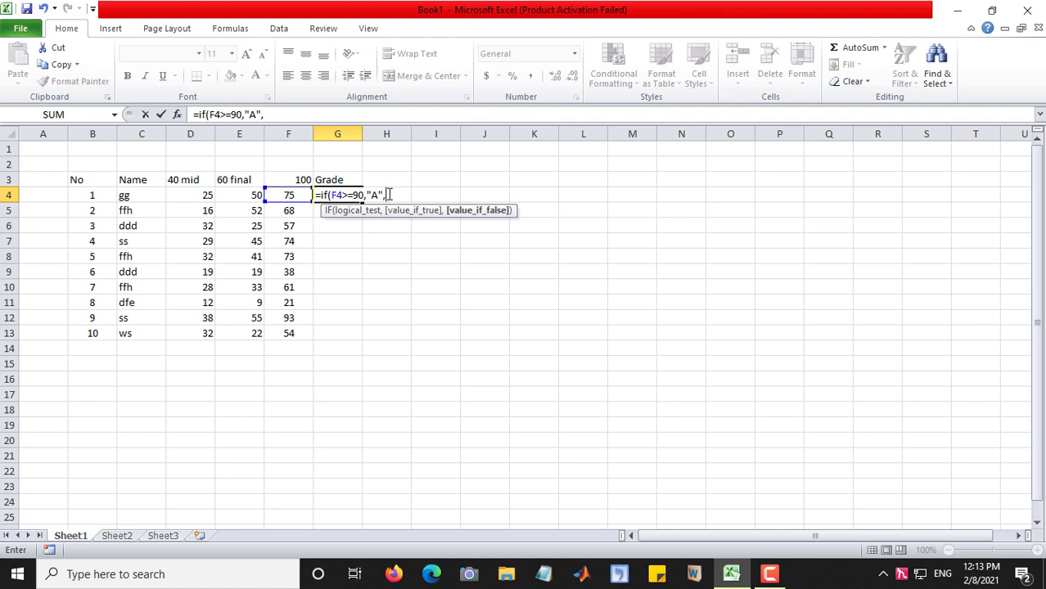
Continue the G4 formula with a nested condition that returns "B" for totals of at least 75: if(F4>=75,"B",.
type("if")
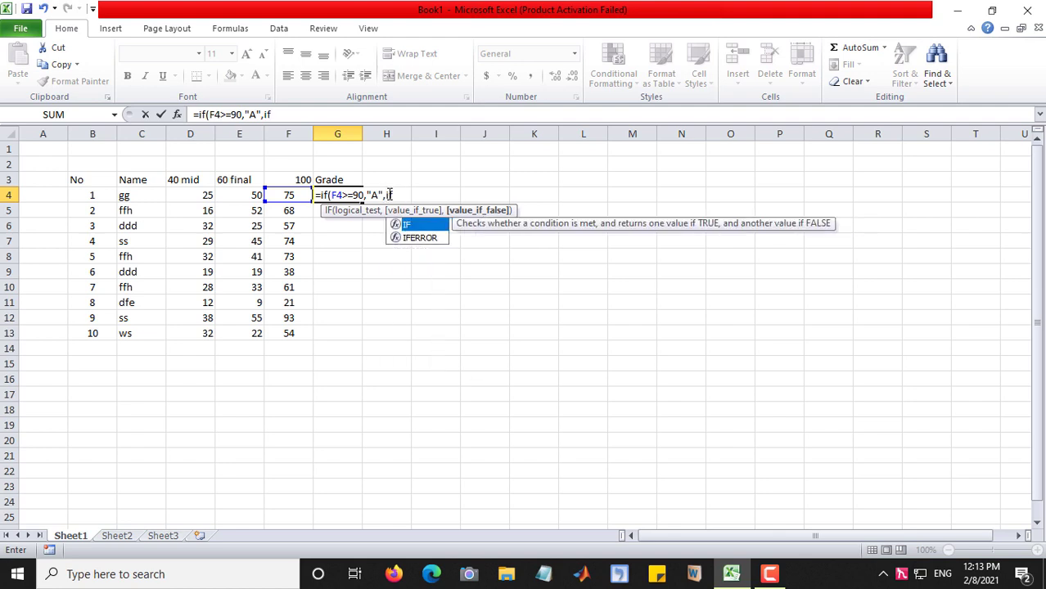
type("(")
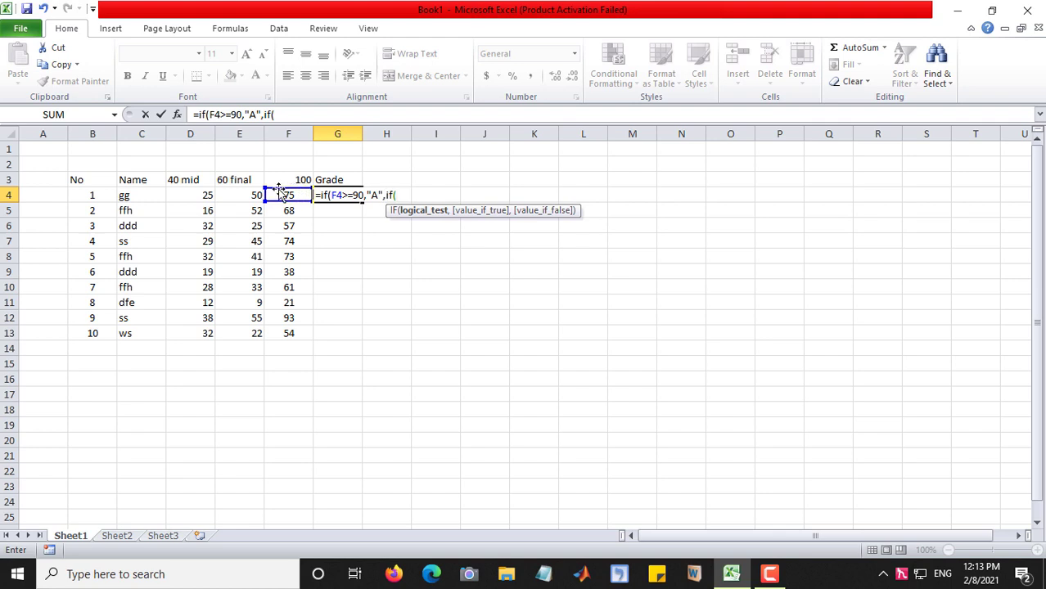
left_click(278, 194)
type(">=75,\"")
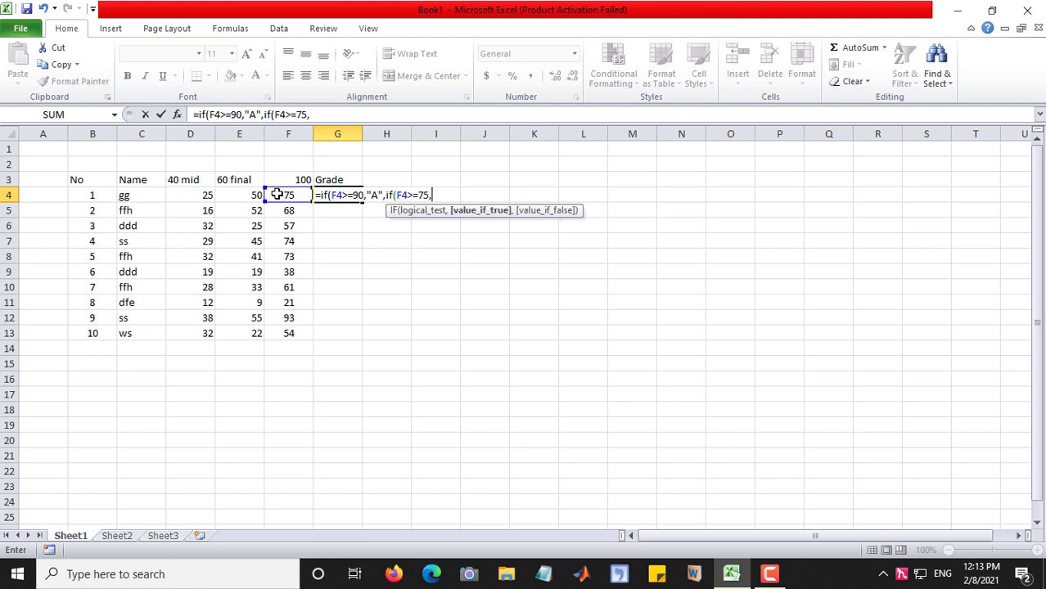
type("B\"")
type(",")
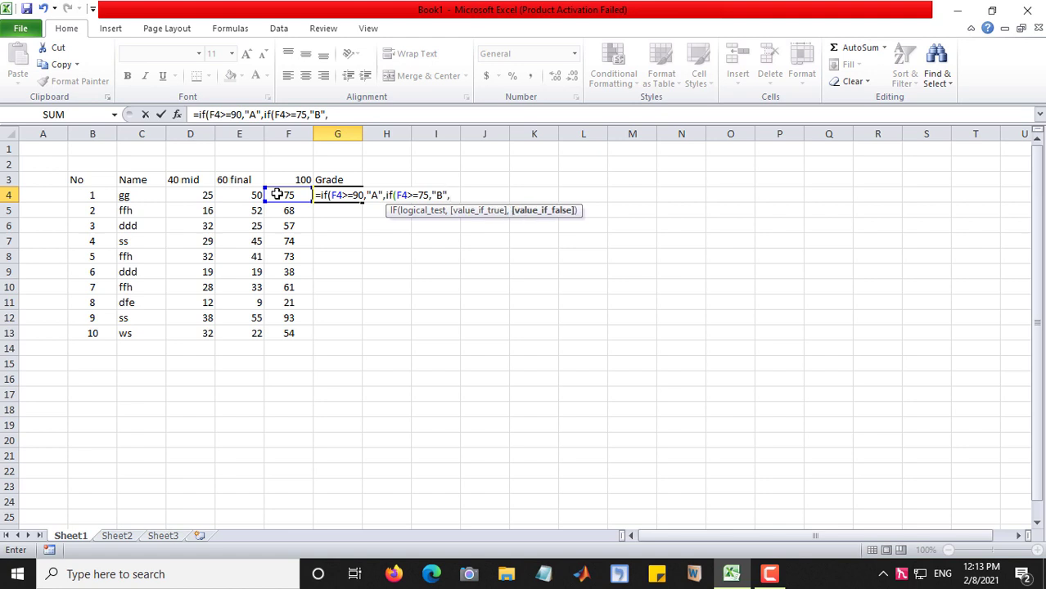
Extend the G4 formula with a nested condition that returns "C" for totals of at least 50: if(F4>=50,"C",.
type("if(")
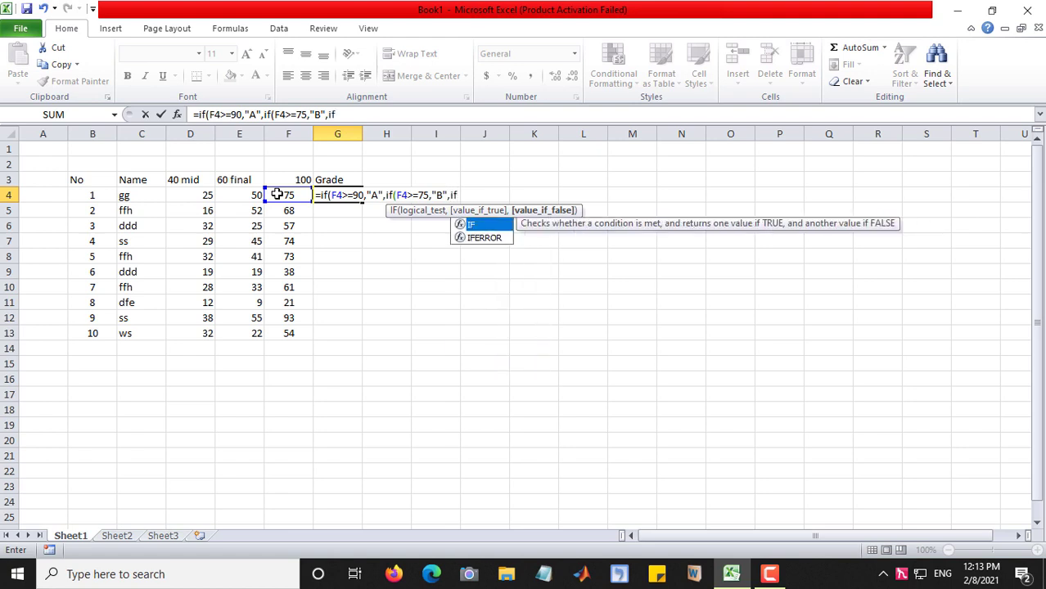
left_click(276, 194)
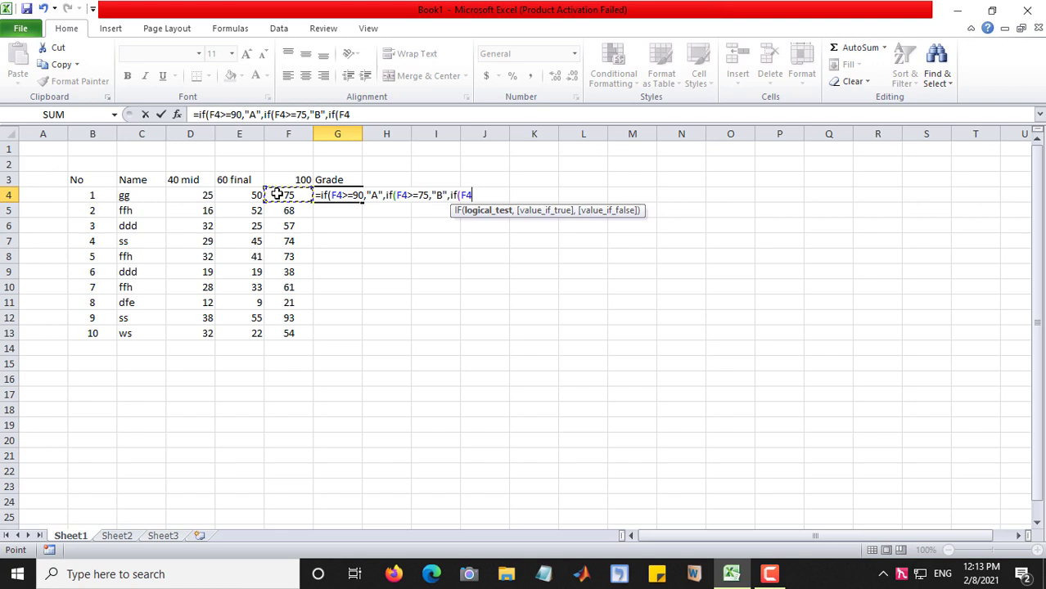
type(">=50,\"")
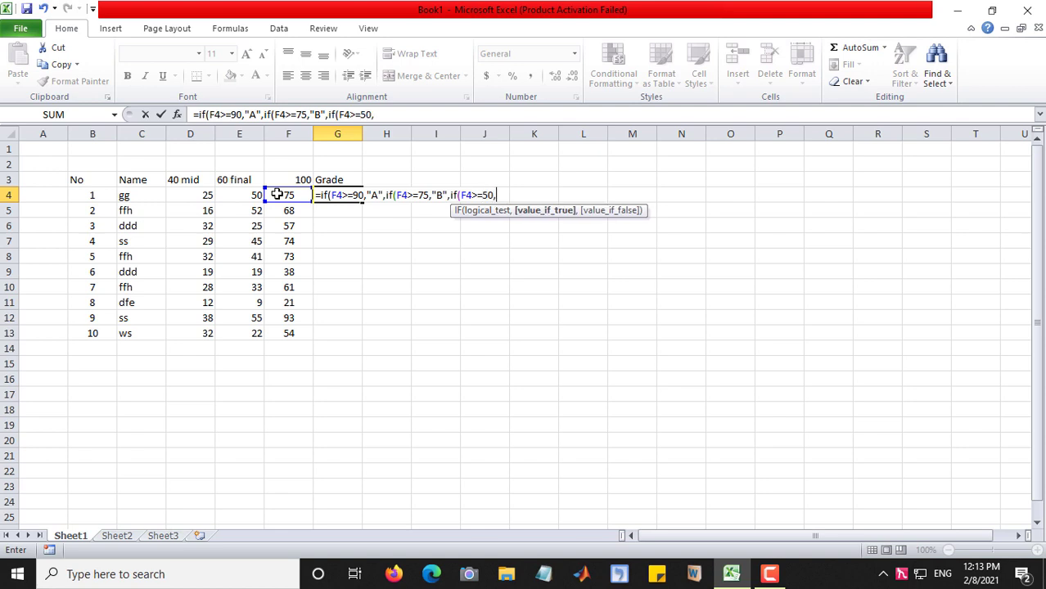
type("C\",")
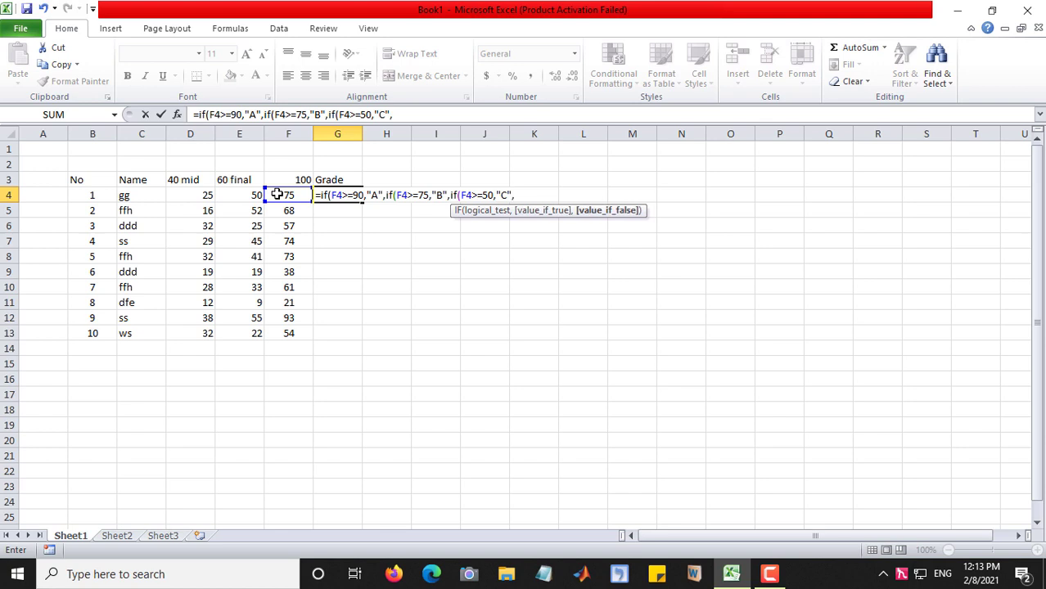
Add a fourth nested condition to the G4 formula that returns "D" for totals of at least 30: if(F4>=30,"D",.
type("if")
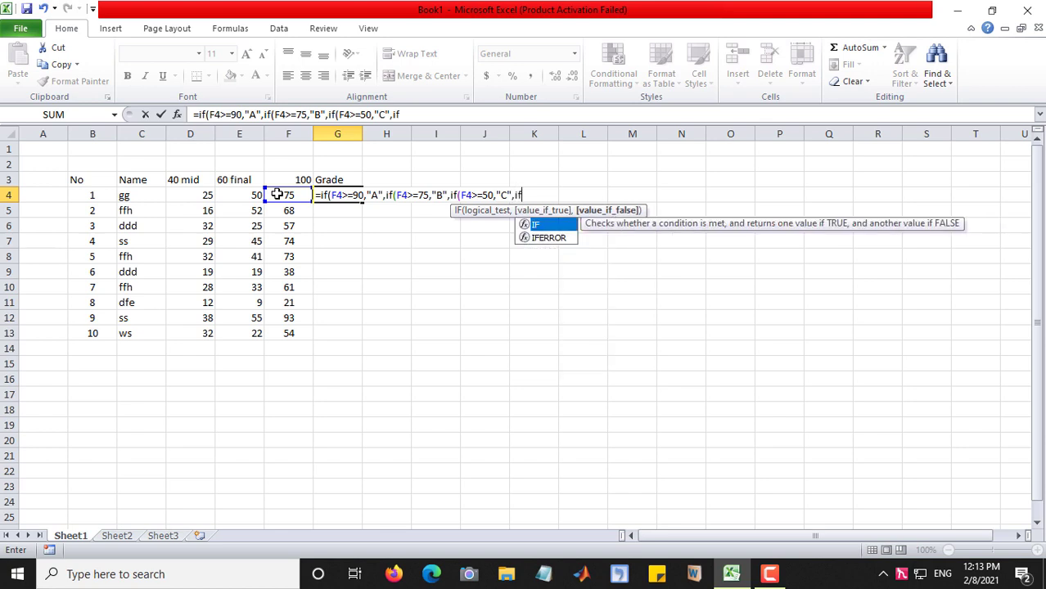
type("(")
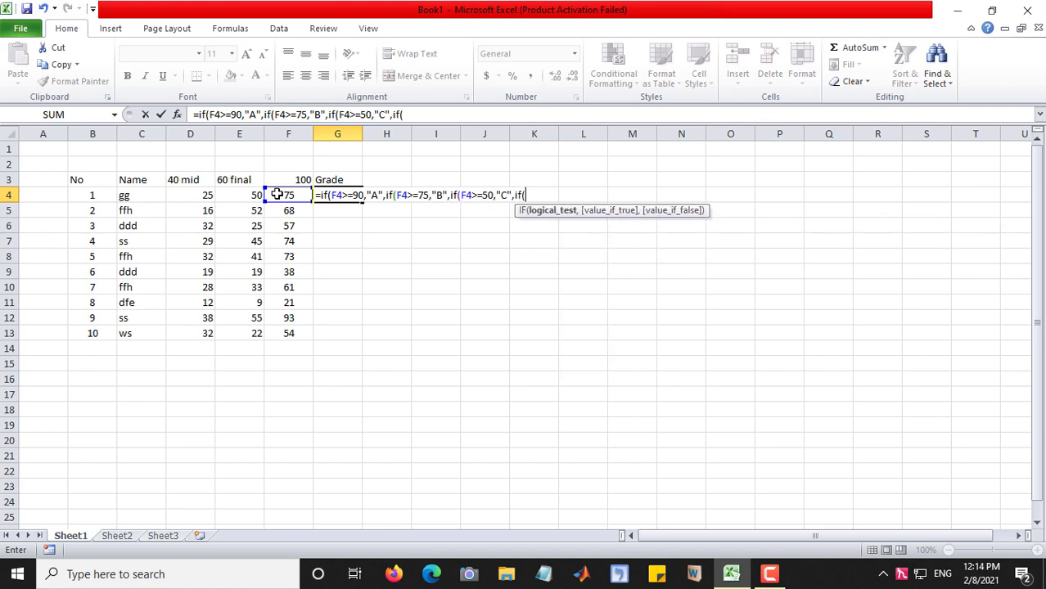
left_click(276, 194)
type(">=30,\"D")
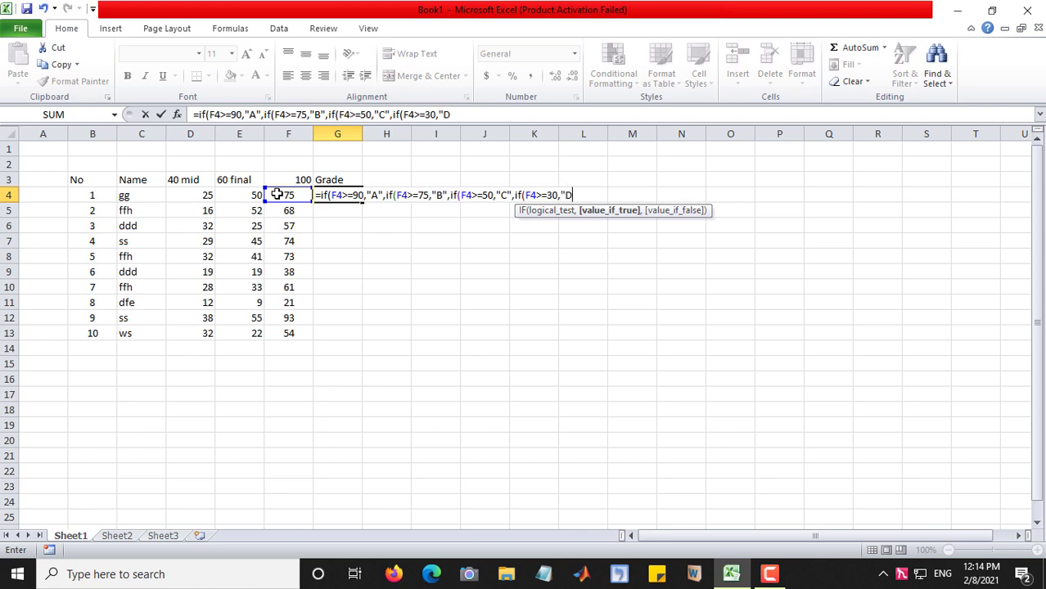
type("\"")
type(",")
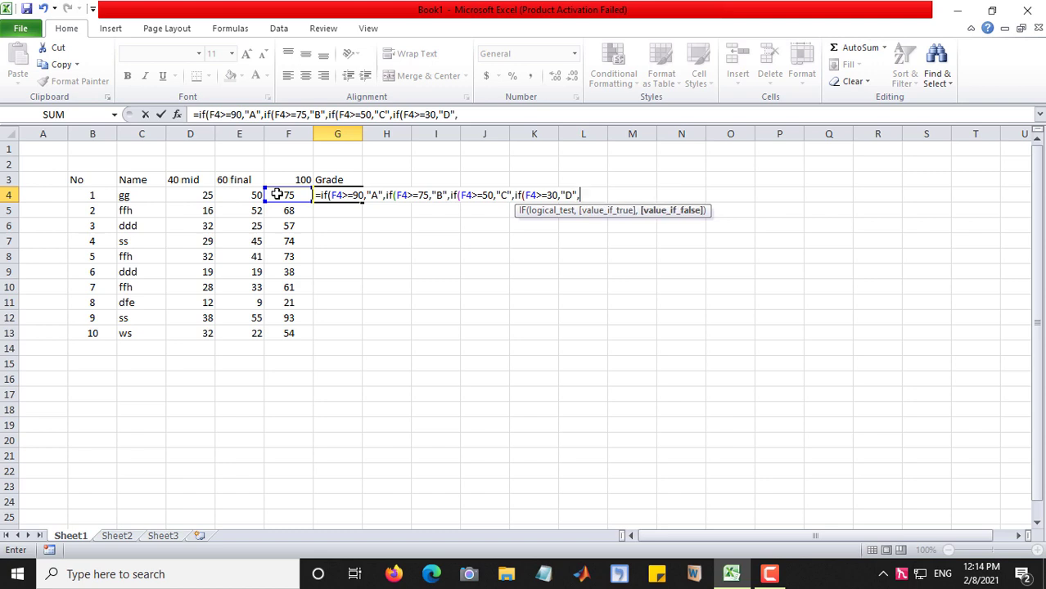
Finish the G4 formula with "F" for all lower totals, close all four IF functions and enter it.
type("\"F\")")
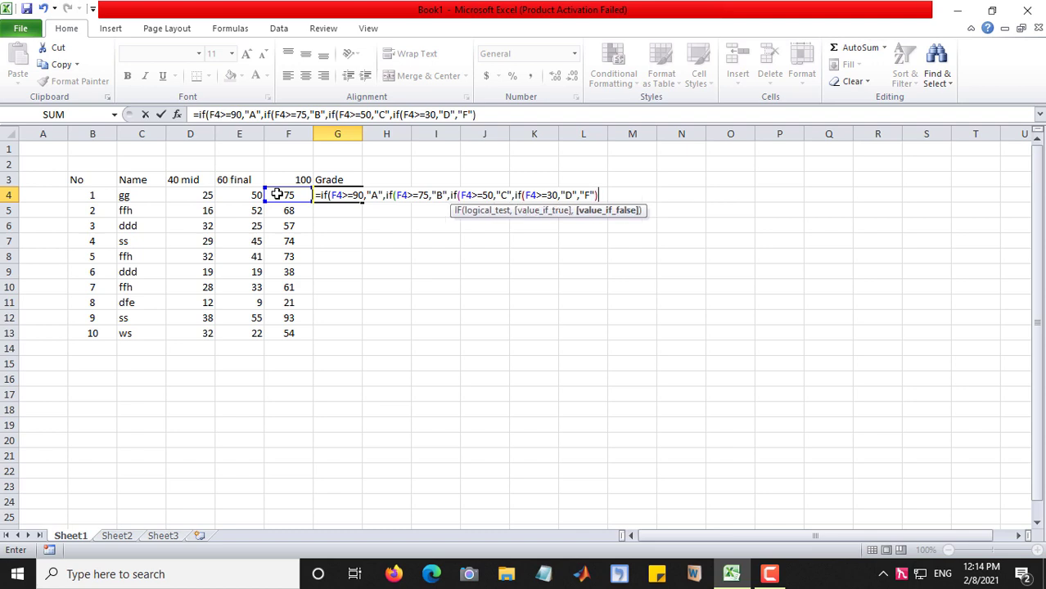
type("))")
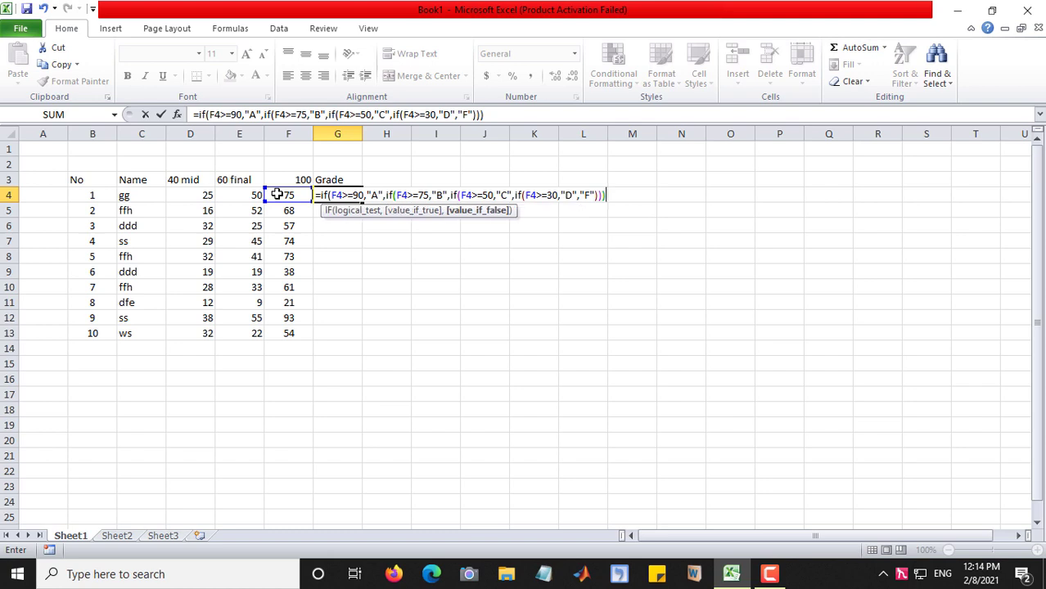
type(")")
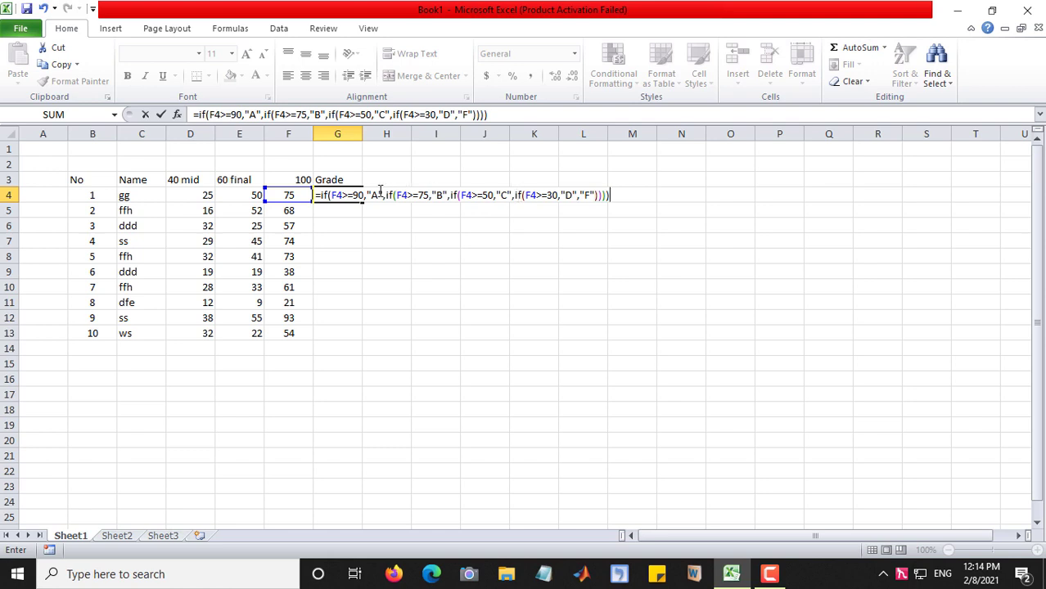
key("Return")
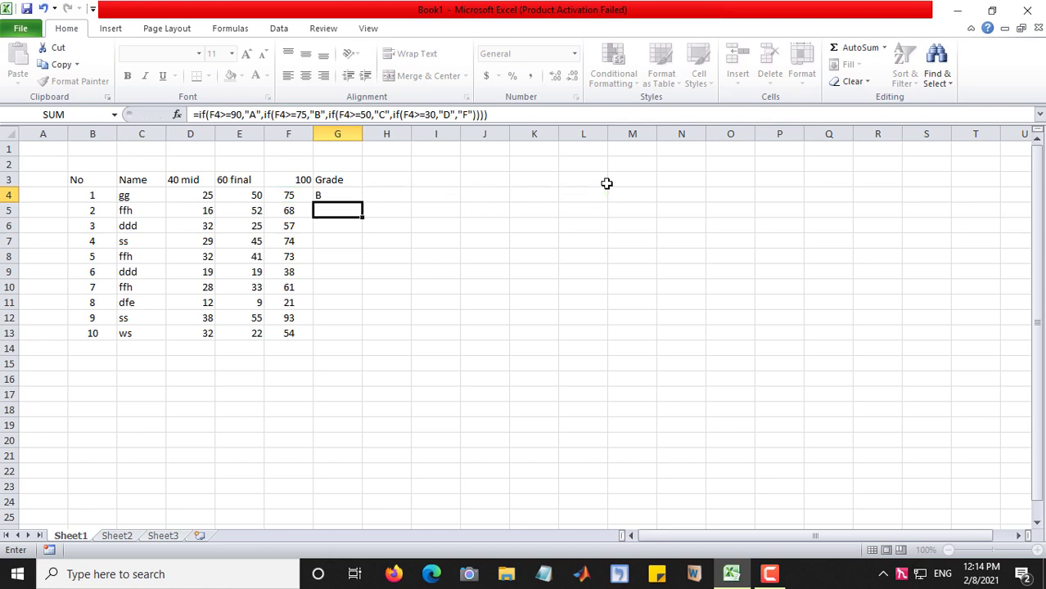
Fill the grade formula from G4 down through G13 and center the grades.
left_click(336, 194)
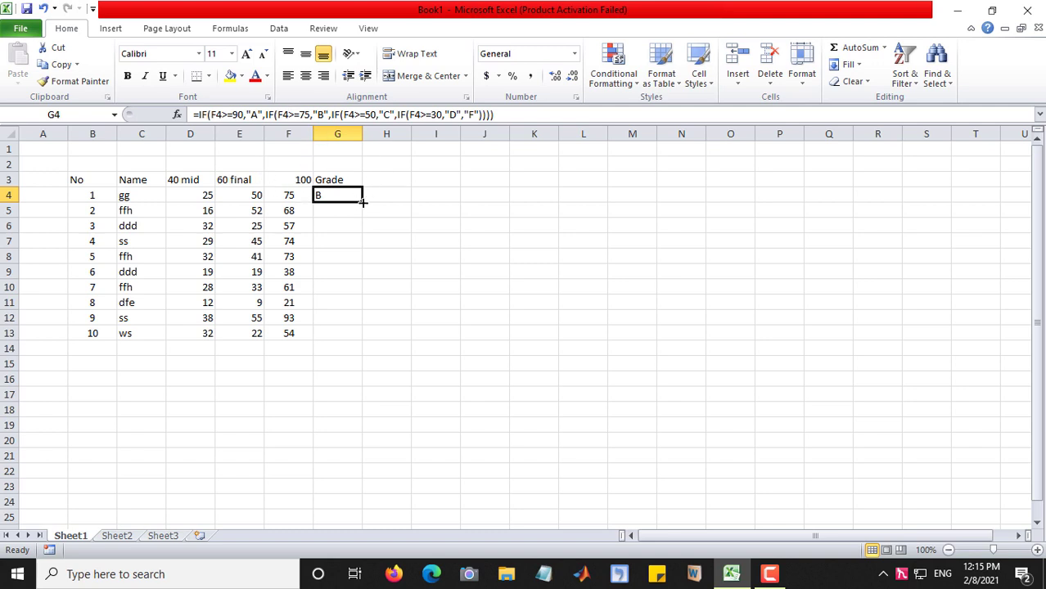
left_click_drag(362, 202, 357, 339)
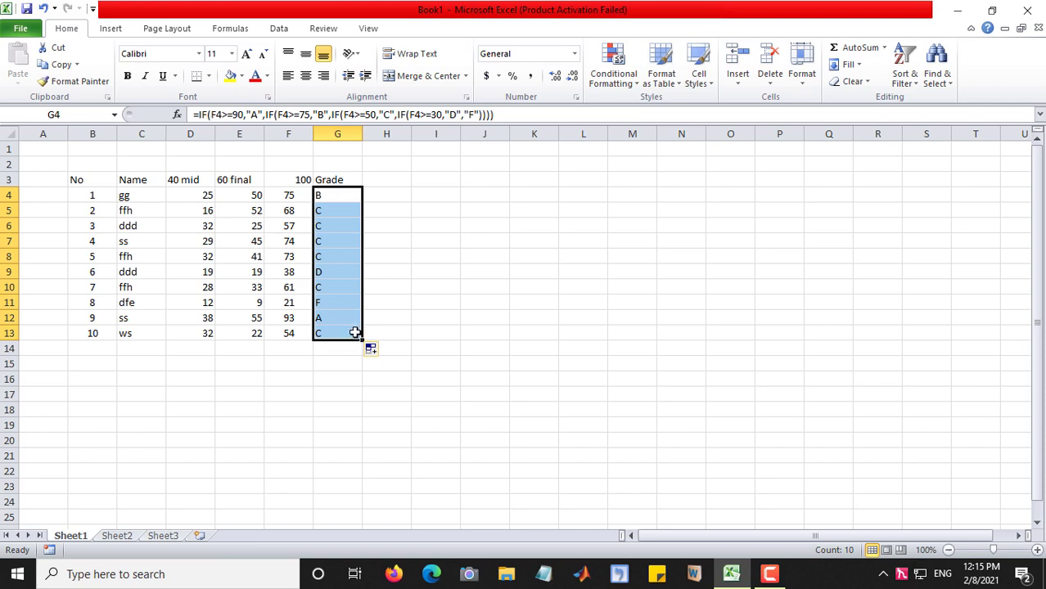
left_click(306, 76)
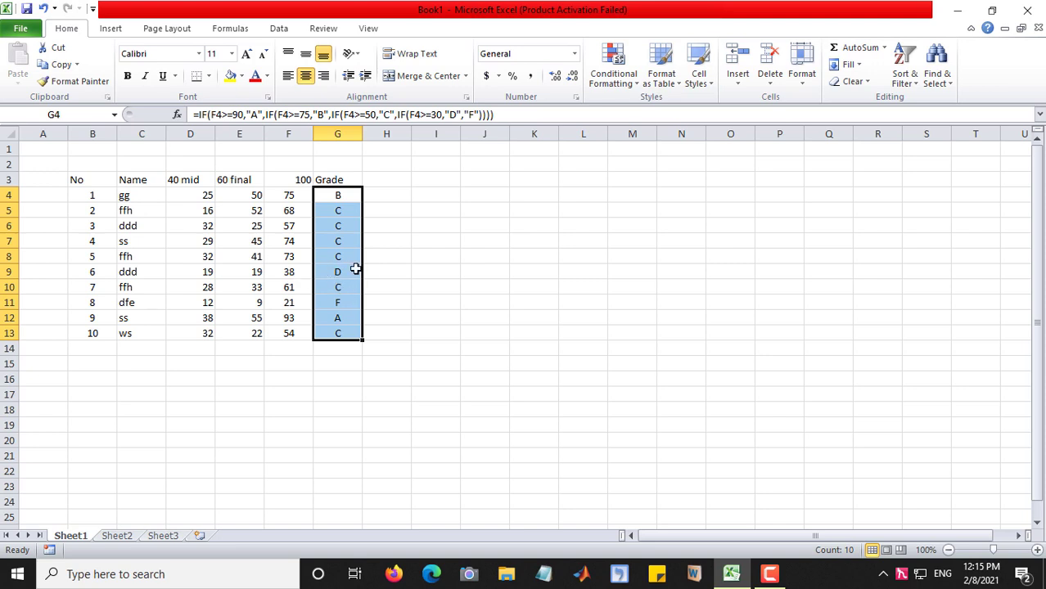
Apply all borders to the whole marks table, B3:G13.
left_click(335, 304)
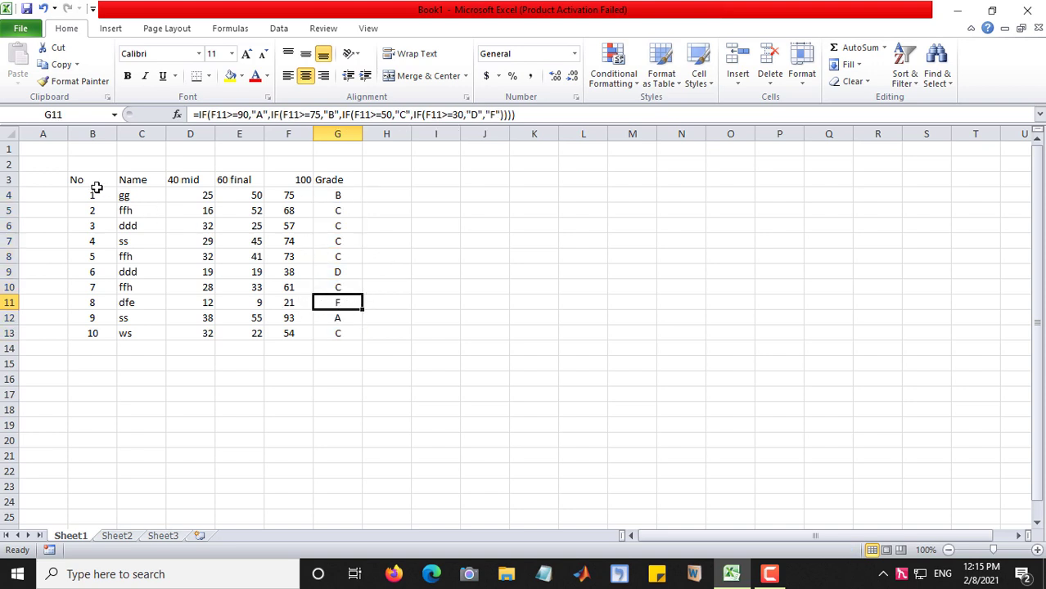
left_click_drag(76, 181, 320, 329)
left_click(209, 75)
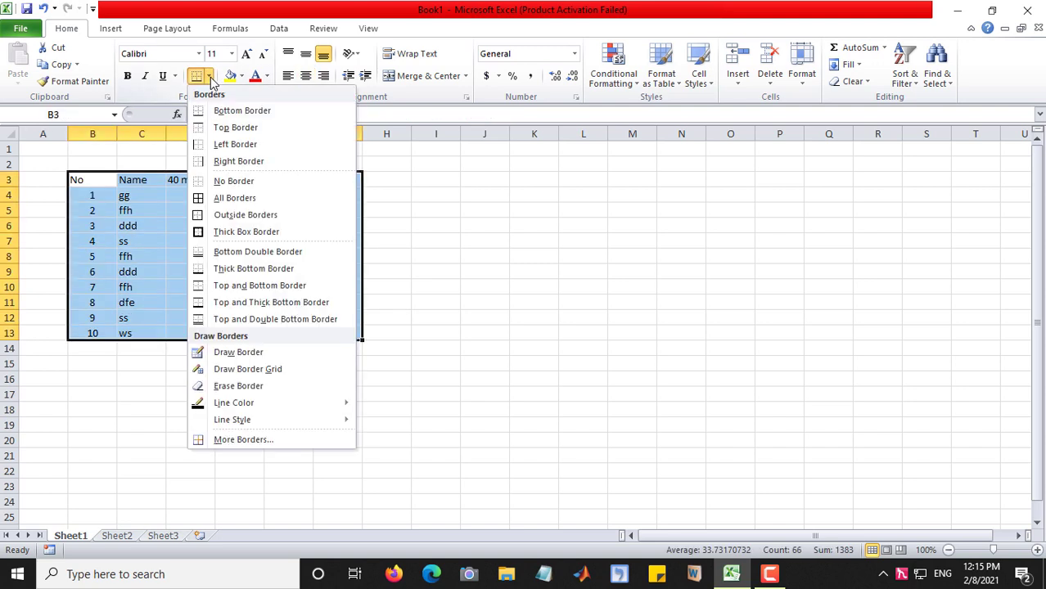
left_click(199, 198)
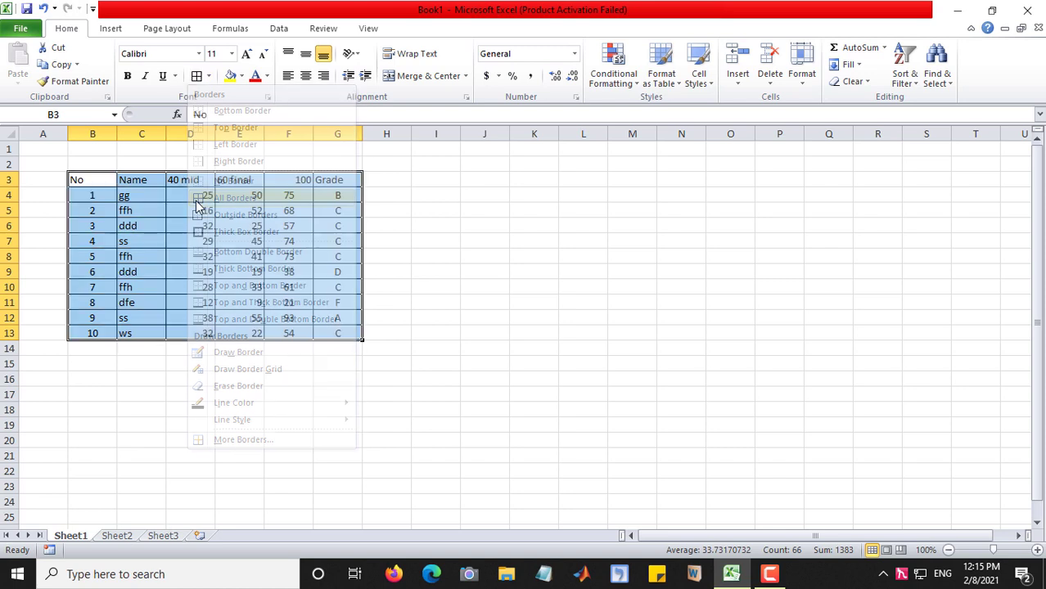
left_click(406, 259)
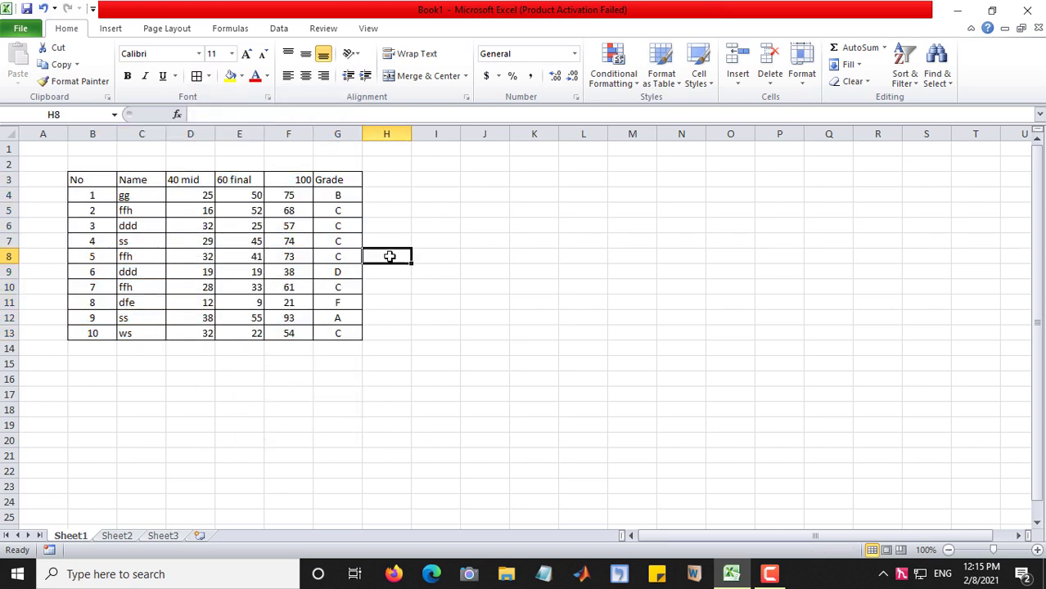
left_click(356, 245)
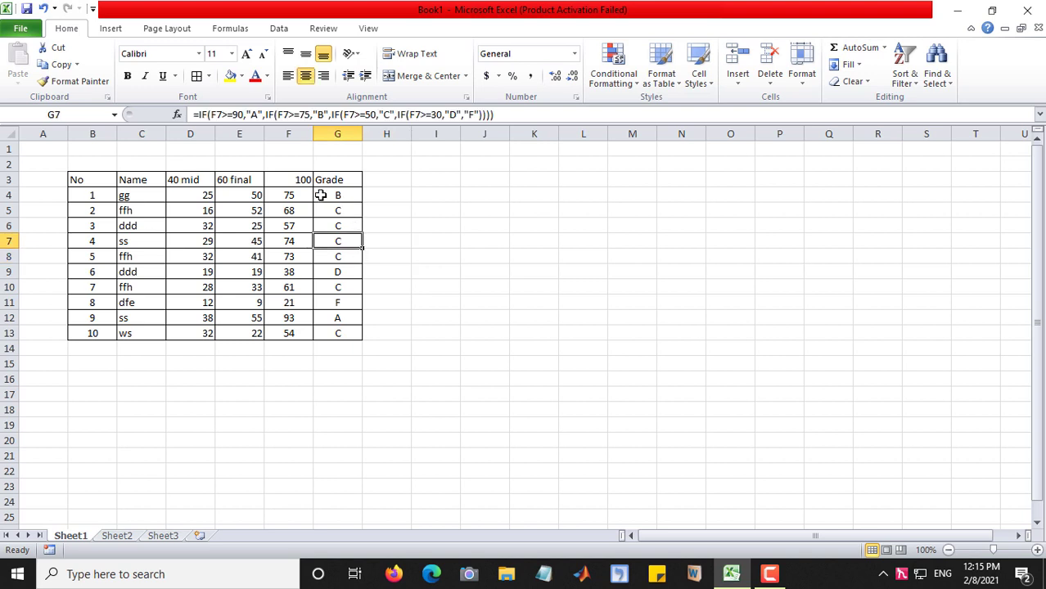
Fill the header row B3:G3 and the student numbers in B4:B13 with the standard orange color.
left_click_drag(77, 179, 336, 182)
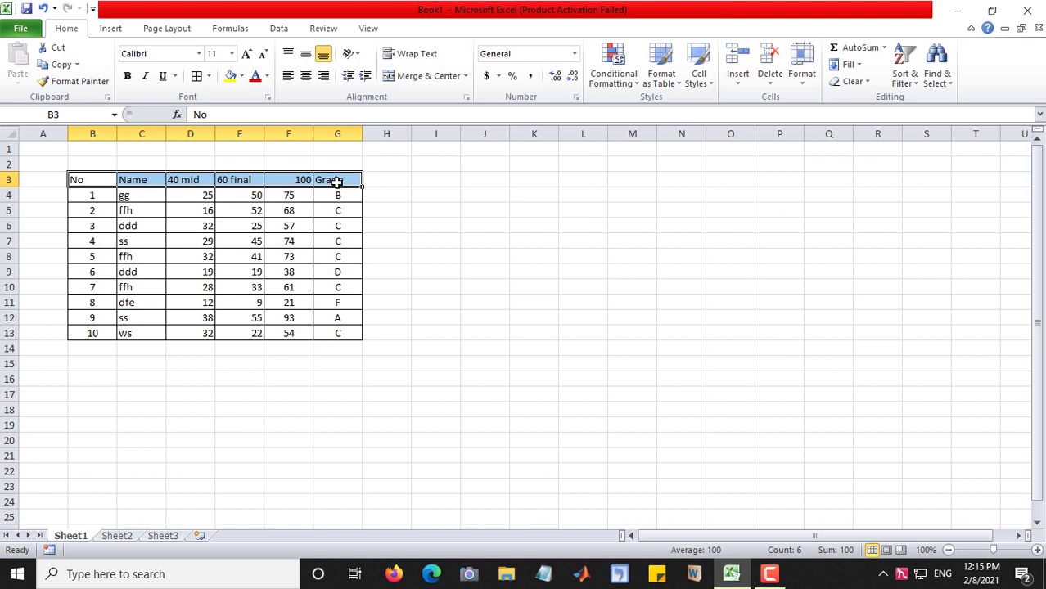
left_click(242, 76)
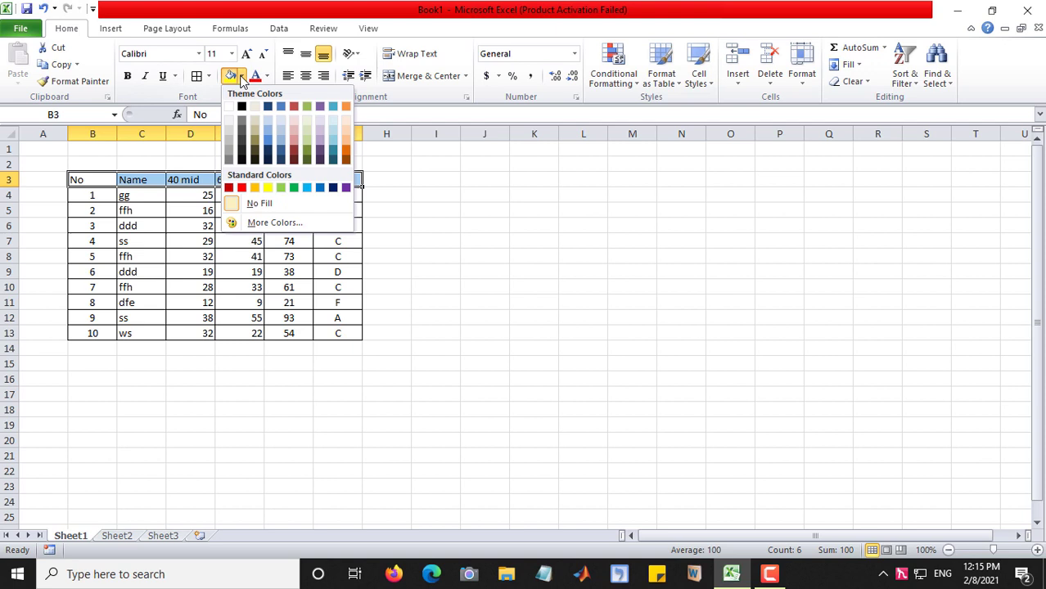
left_click(255, 190)
left_click(98, 196)
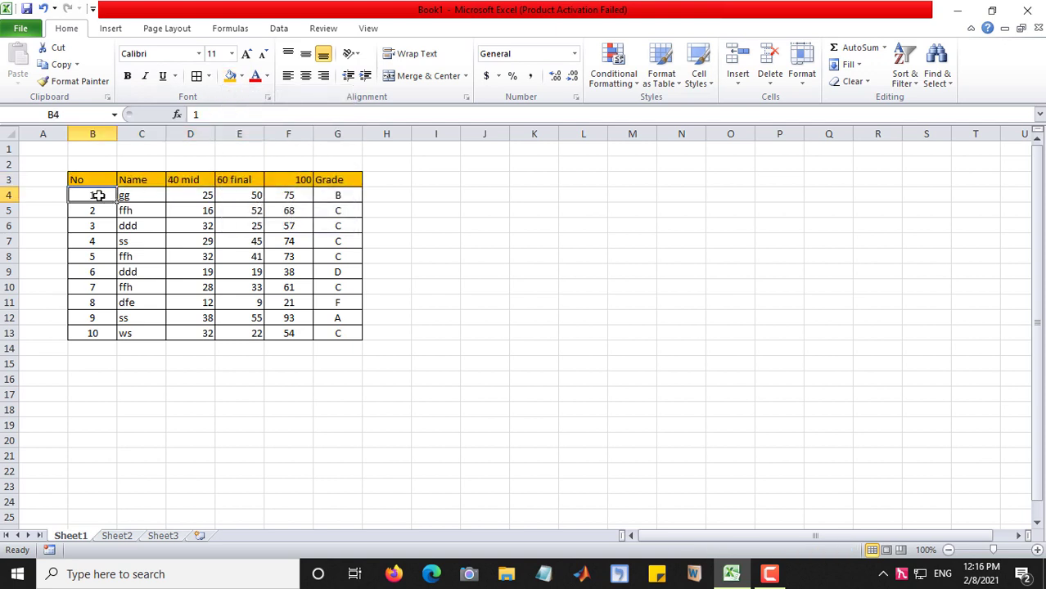
left_click_drag(97, 196, 86, 328)
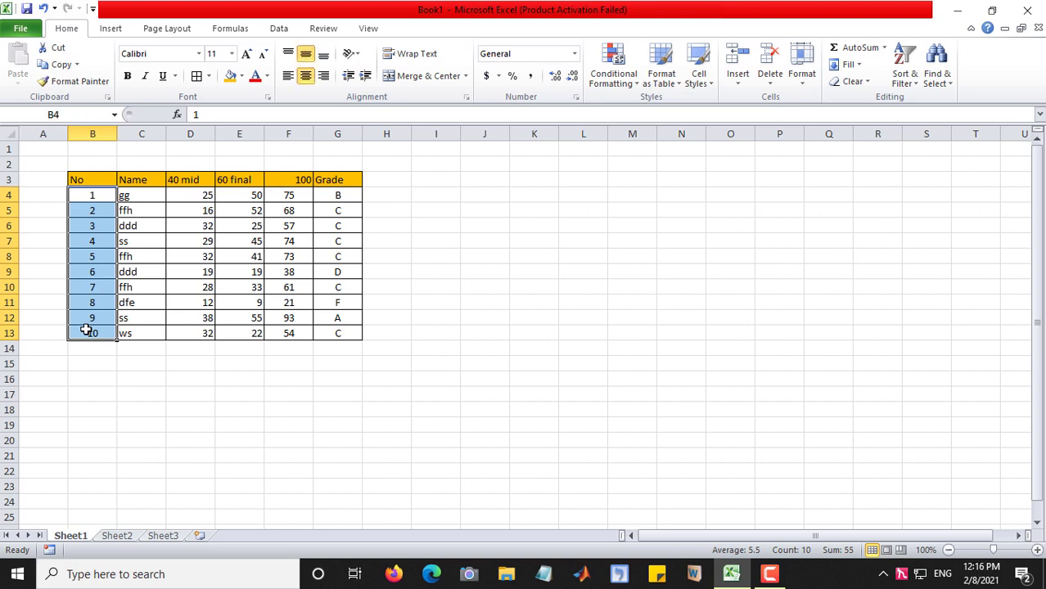
left_click(231, 77)
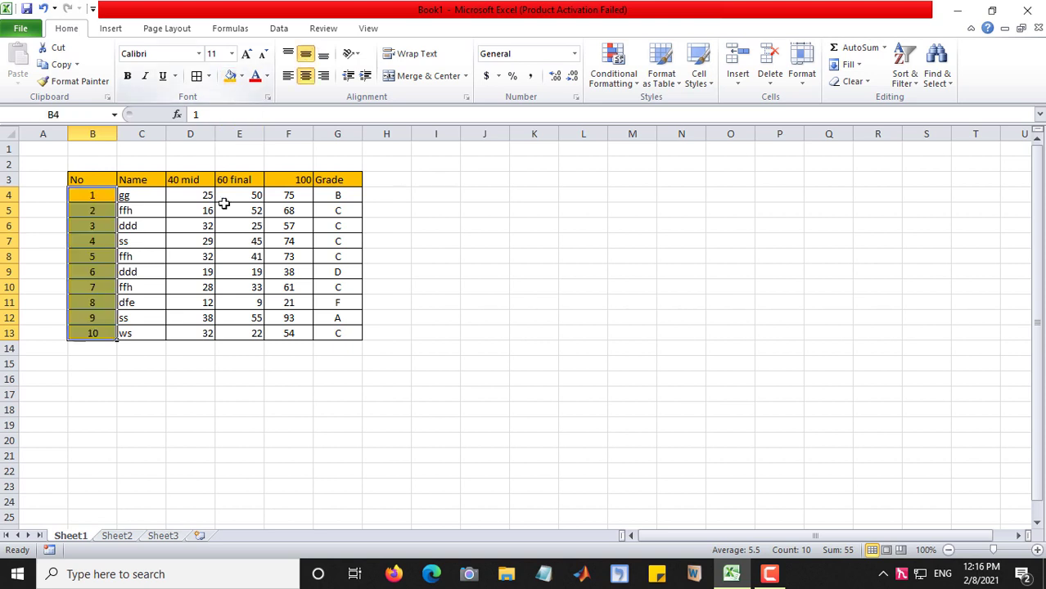
left_click(208, 268)
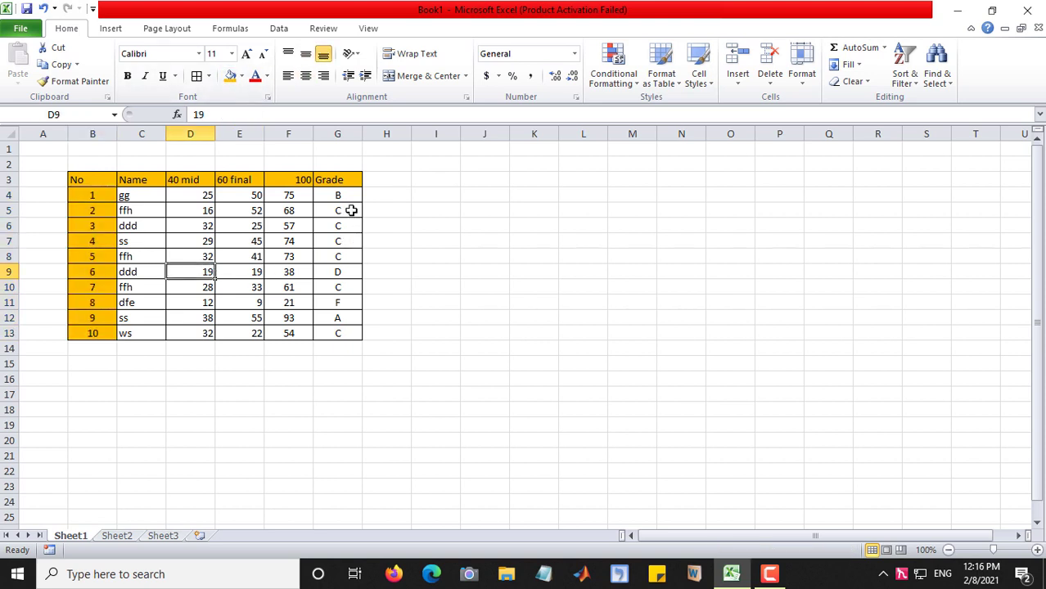
Fill the grade cells G4:G13 with the standard light blue color.
left_click_drag(338, 194, 341, 333)
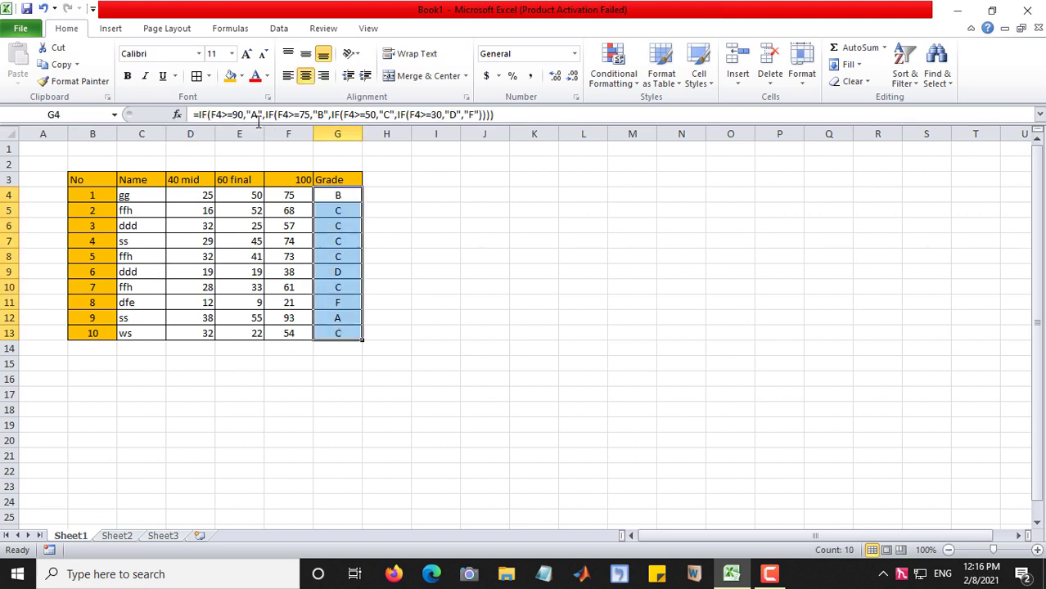
left_click(243, 79)
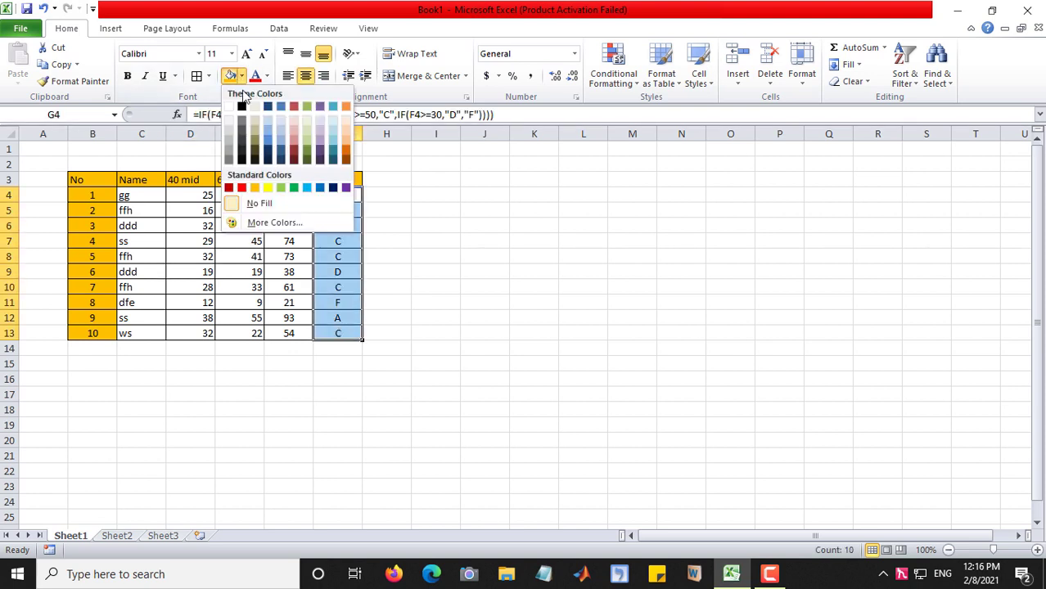
left_click(307, 189)
left_click(418, 245)
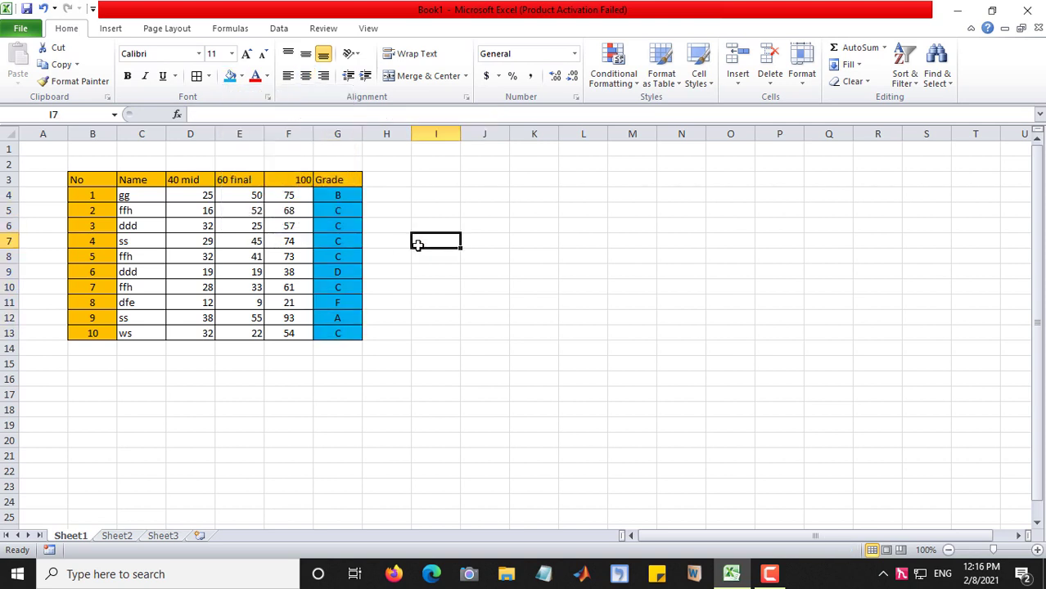